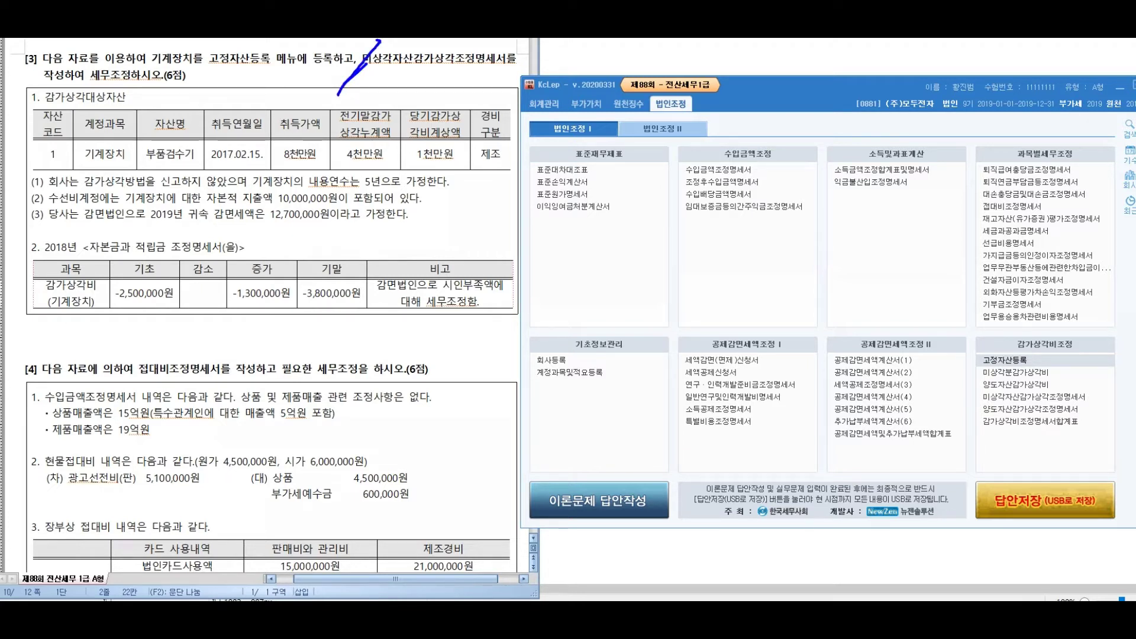
{"action": "mouse_move", "coordinate": [533, 51]}
{"action": "left_mouse_down"}
{"action": "mouse_move", "coordinate": [562, 204]}
{"action": "mouse_move", "coordinate": [502, 278]}
{"action": "left_mouse_up"}
{"action": "left_click_drag", "start_coordinate": [609, 123], "coordinate": [675, 113]}
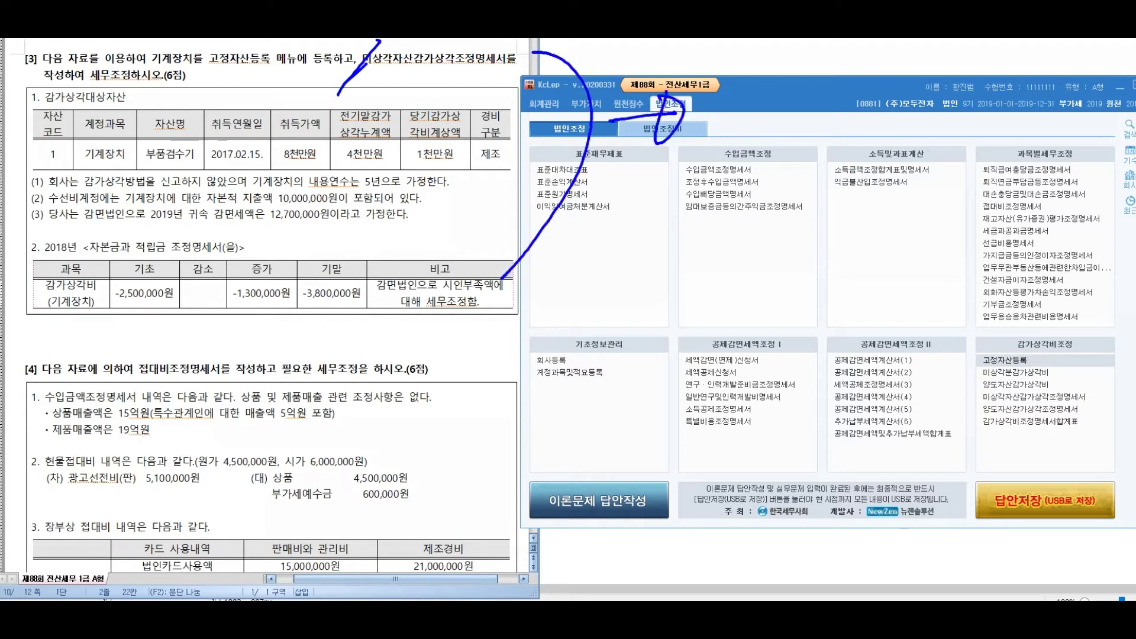
{"action": "mouse_move", "coordinate": [716, 72]}
{"action": "left_mouse_down"}
{"action": "mouse_move", "coordinate": [722, 106]}
{"action": "mouse_move", "coordinate": [752, 87]}
{"action": "left_mouse_up"}
{"action": "mouse_move", "coordinate": [738, 110]}
{"action": "left_mouse_down"}
{"action": "mouse_move", "coordinate": [744, 121]}
{"action": "mouse_move", "coordinate": [756, 113]}
{"action": "left_mouse_up"}
{"action": "mouse_move", "coordinate": [756, 74]}
{"action": "left_mouse_down"}
{"action": "mouse_move", "coordinate": [774, 84]}
{"action": "mouse_move", "coordinate": [776, 72]}
{"action": "left_mouse_up"}
{"action": "mouse_move", "coordinate": [754, 97]}
{"action": "left_mouse_down"}
{"action": "mouse_move", "coordinate": [784, 93]}
{"action": "mouse_move", "coordinate": [786, 78]}
{"action": "mouse_move", "coordinate": [800, 118]}
{"action": "mouse_move", "coordinate": [819, 99]}
{"action": "mouse_move", "coordinate": [734, 124]}
{"action": "left_mouse_up"}
{"action": "left_click_drag", "start_coordinate": [720, 126], "coordinate": [750, 116]}
{"action": "mouse_move", "coordinate": [843, 77]}
{"action": "left_mouse_down"}
{"action": "mouse_move", "coordinate": [877, 106]}
{"action": "mouse_move", "coordinate": [896, 62]}
{"action": "mouse_move", "coordinate": [927, 121]}
{"action": "left_mouse_up"}
{"action": "mouse_move", "coordinate": [926, 77]}
{"action": "left_mouse_down"}
{"action": "mouse_move", "coordinate": [970, 105]}
{"action": "mouse_move", "coordinate": [1050, 100]}
{"action": "left_mouse_up"}
{"action": "mouse_move", "coordinate": [804, 153]}
{"action": "left_mouse_down"}
{"action": "mouse_move", "coordinate": [809, 178]}
{"action": "mouse_move", "coordinate": [847, 207]}
{"action": "left_mouse_up"}
{"action": "mouse_move", "coordinate": [852, 147]}
{"action": "left_mouse_down"}
{"action": "mouse_move", "coordinate": [868, 181]}
{"action": "mouse_move", "coordinate": [923, 178]}
{"action": "mouse_move", "coordinate": [946, 197]}
{"action": "mouse_move", "coordinate": [1011, 161]}
{"action": "left_mouse_up"}
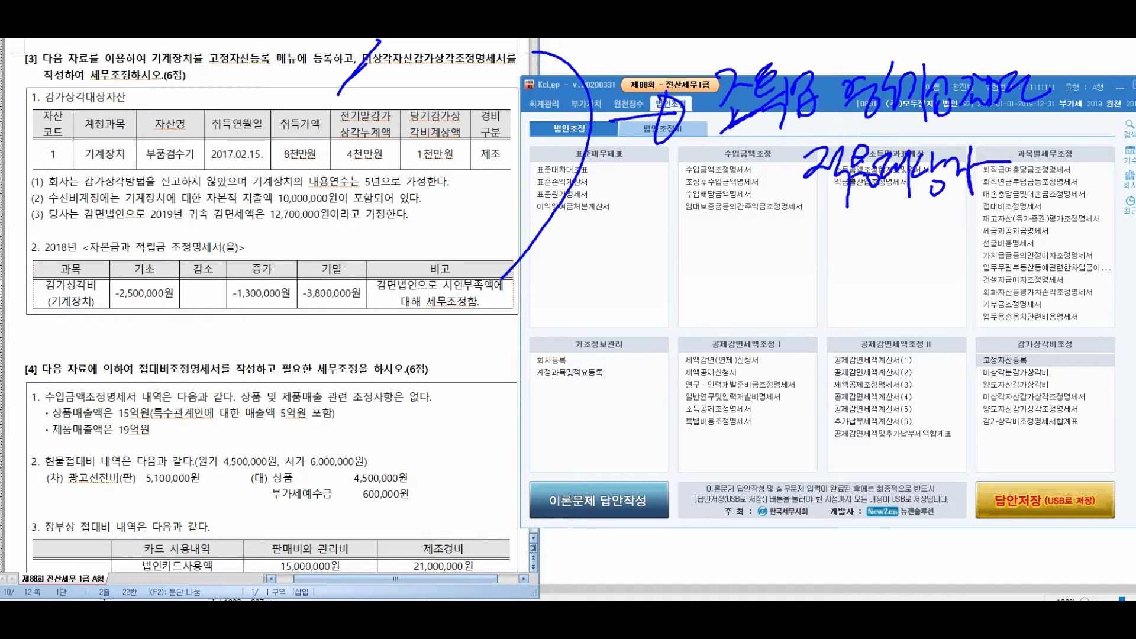
{"action": "mouse_move", "coordinate": [568, 270]}
{"action": "left_mouse_down"}
{"action": "mouse_move", "coordinate": [645, 269]}
{"action": "mouse_move", "coordinate": [627, 260]}
{"action": "mouse_move", "coordinate": [713, 279]}
{"action": "left_mouse_up"}
{"action": "left_click_drag", "start_coordinate": [717, 261], "coordinate": [736, 253]}
{"action": "left_click_drag", "start_coordinate": [739, 252], "coordinate": [746, 296]}
{"action": "mouse_move", "coordinate": [795, 246]}
{"action": "left_mouse_down"}
{"action": "mouse_move", "coordinate": [793, 273]}
{"action": "mouse_move", "coordinate": [813, 273]}
{"action": "left_mouse_up"}
{"action": "left_click_drag", "start_coordinate": [824, 245], "coordinate": [858, 273]}
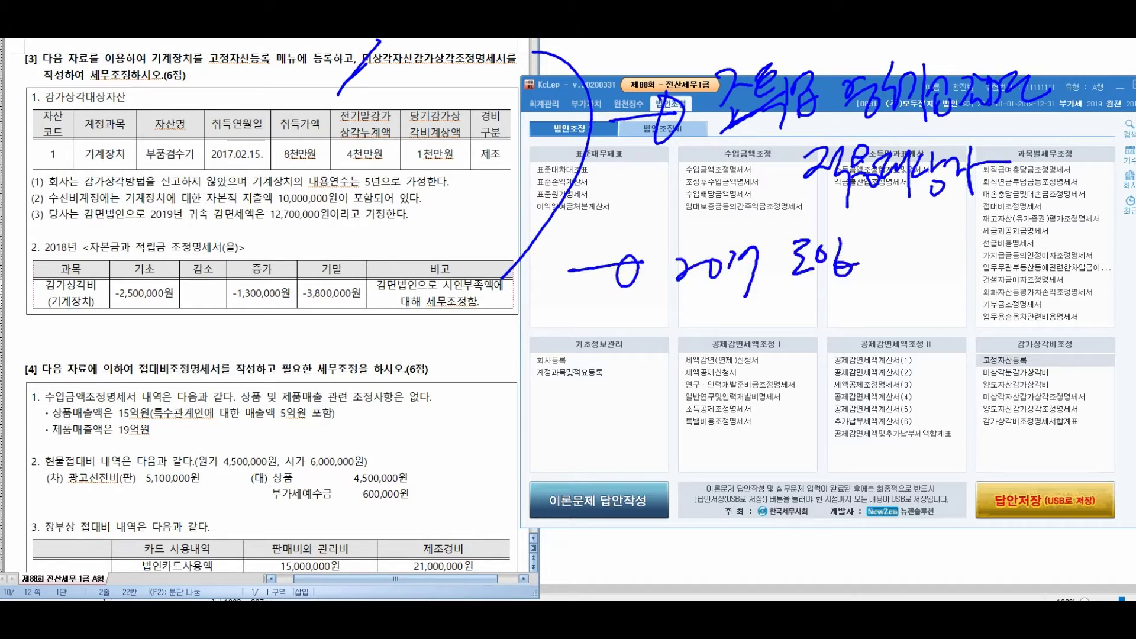
{"action": "left_click_drag", "start_coordinate": [213, 122], "coordinate": [255, 126]}
{"action": "left_click_drag", "start_coordinate": [617, 302], "coordinate": [867, 296]}
{"action": "left_click_drag", "start_coordinate": [580, 353], "coordinate": [641, 352]}
{"action": "left_click_drag", "start_coordinate": [627, 338], "coordinate": [626, 373]}
{"action": "mouse_move", "coordinate": [680, 322]}
{"action": "left_mouse_down"}
{"action": "mouse_move", "coordinate": [701, 332]}
{"action": "mouse_move", "coordinate": [701, 355]}
{"action": "left_mouse_up"}
{"action": "left_click_drag", "start_coordinate": [704, 358], "coordinate": [701, 385]}
{"action": "left_click_drag", "start_coordinate": [707, 333], "coordinate": [740, 368]}
{"action": "left_click_drag", "start_coordinate": [749, 330], "coordinate": [786, 374]}
{"action": "mouse_move", "coordinate": [803, 322]}
{"action": "left_mouse_down"}
{"action": "mouse_move", "coordinate": [819, 327]}
{"action": "mouse_move", "coordinate": [820, 376]}
{"action": "left_mouse_up"}
{"action": "mouse_move", "coordinate": [824, 324]}
{"action": "left_mouse_down"}
{"action": "mouse_move", "coordinate": [829, 355]}
{"action": "mouse_move", "coordinate": [840, 355]}
{"action": "left_mouse_up"}
{"action": "left_click_drag", "start_coordinate": [837, 329], "coordinate": [857, 374]}
{"action": "left_click_drag", "start_coordinate": [846, 349], "coordinate": [878, 367]}
{"action": "left_click_drag", "start_coordinate": [878, 337], "coordinate": [952, 364]}
{"action": "left_click_drag", "start_coordinate": [950, 355], "coordinate": [962, 362]}
{"action": "left_click_drag", "start_coordinate": [980, 324], "coordinate": [979, 357]}
{"action": "left_click_drag", "start_coordinate": [990, 328], "coordinate": [1004, 359]}
{"action": "mouse_move", "coordinate": [1011, 316]}
{"action": "left_mouse_down"}
{"action": "mouse_move", "coordinate": [1037, 326]}
{"action": "mouse_move", "coordinate": [1043, 358]}
{"action": "left_mouse_up"}
{"action": "mouse_move", "coordinate": [707, 395]}
{"action": "left_mouse_down"}
{"action": "mouse_move", "coordinate": [697, 446]}
{"action": "mouse_move", "coordinate": [716, 441]}
{"action": "left_mouse_up"}
{"action": "left_click_drag", "start_coordinate": [711, 400], "coordinate": [744, 446]}
{"action": "left_click_drag", "start_coordinate": [763, 414], "coordinate": [788, 424]}
{"action": "mouse_move", "coordinate": [656, 480]}
{"action": "left_mouse_down"}
{"action": "mouse_move", "coordinate": [644, 504]}
{"action": "mouse_move", "coordinate": [656, 473]}
{"action": "left_mouse_up"}
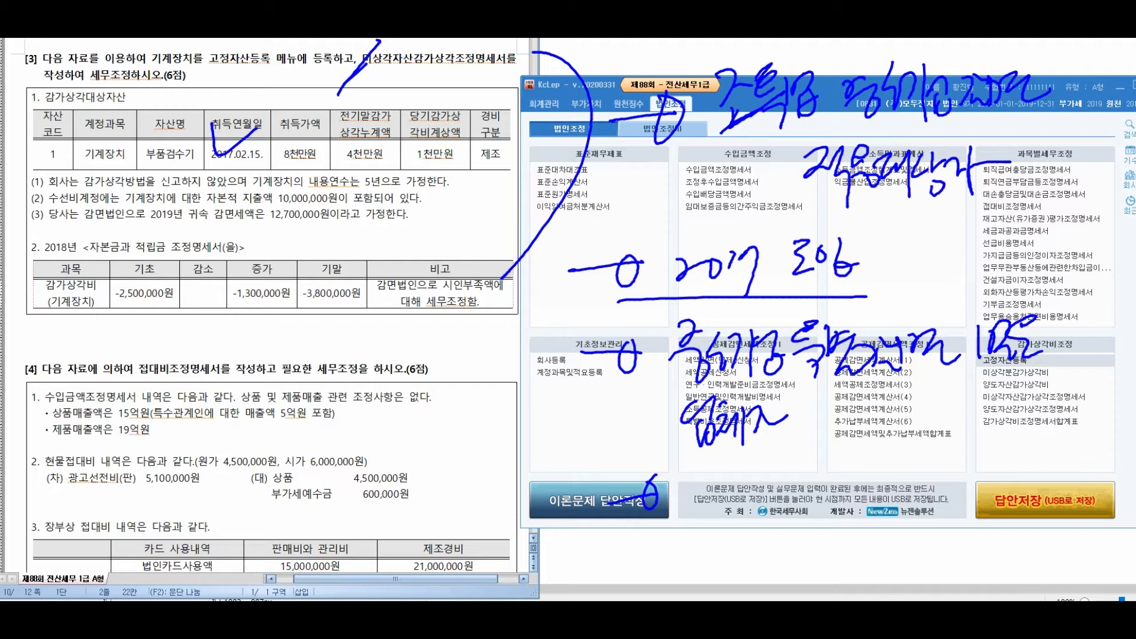
{"action": "mouse_move", "coordinate": [701, 475]}
{"action": "left_mouse_down"}
{"action": "mouse_move", "coordinate": [683, 540]}
{"action": "mouse_move", "coordinate": [707, 535]}
{"action": "left_mouse_up"}
{"action": "mouse_move", "coordinate": [710, 503]}
{"action": "left_mouse_down"}
{"action": "mouse_move", "coordinate": [727, 515]}
{"action": "mouse_move", "coordinate": [737, 500]}
{"action": "left_mouse_up"}
{"action": "left_click_drag", "start_coordinate": [751, 488], "coordinate": [747, 531]}
{"action": "mouse_move", "coordinate": [780, 475]}
{"action": "left_mouse_down"}
{"action": "mouse_move", "coordinate": [775, 526]}
{"action": "mouse_move", "coordinate": [798, 500]}
{"action": "left_mouse_up"}
{"action": "mouse_move", "coordinate": [827, 463]}
{"action": "left_mouse_down"}
{"action": "mouse_move", "coordinate": [811, 514]}
{"action": "mouse_move", "coordinate": [861, 507]}
{"action": "left_mouse_up"}
{"action": "mouse_move", "coordinate": [865, 460]}
{"action": "left_mouse_down"}
{"action": "mouse_move", "coordinate": [897, 504]}
{"action": "mouse_move", "coordinate": [936, 499]}
{"action": "left_mouse_up"}
{"action": "left_click_drag", "start_coordinate": [946, 467], "coordinate": [963, 491]}
{"action": "left_click_drag", "start_coordinate": [974, 449], "coordinate": [964, 516]}
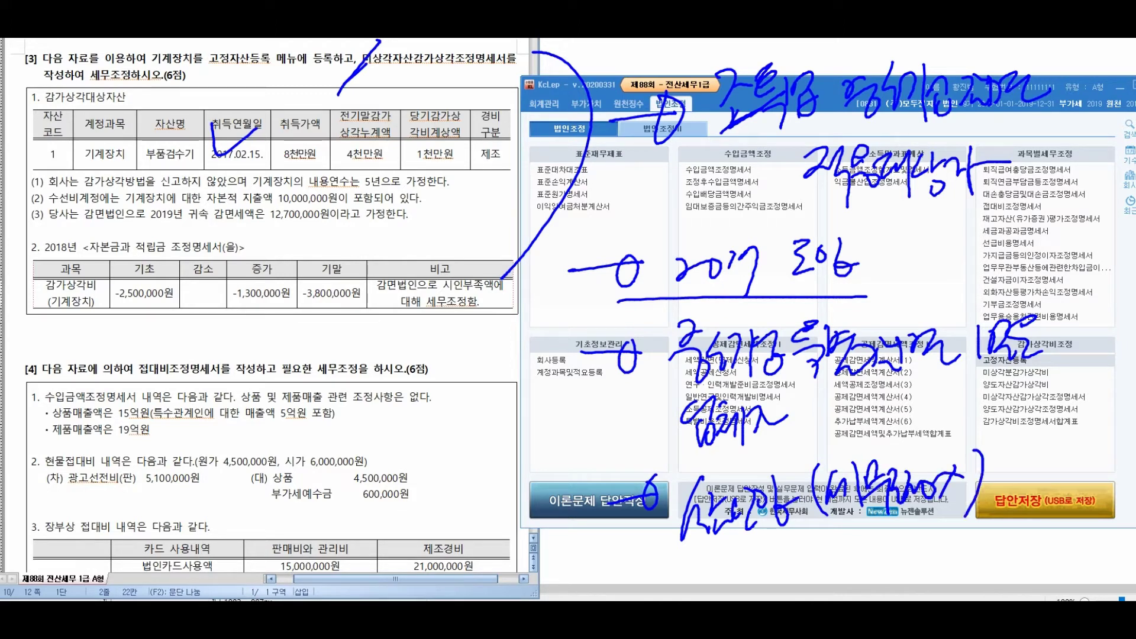
{"action": "left_click_drag", "start_coordinate": [506, 470], "coordinate": [413, 311]}
{"action": "left_click_drag", "start_coordinate": [388, 348], "coordinate": [437, 325]}
{"action": "mouse_move", "coordinate": [187, 314]}
{"action": "left_mouse_down"}
{"action": "mouse_move", "coordinate": [92, 279]}
{"action": "mouse_move", "coordinate": [180, 256]}
{"action": "left_mouse_up"}
{"action": "mouse_move", "coordinate": [302, 261]}
{"action": "left_mouse_down"}
{"action": "mouse_move", "coordinate": [277, 343]}
{"action": "mouse_move", "coordinate": [355, 327]}
{"action": "left_mouse_up"}
{"action": "mouse_move", "coordinate": [145, 189]}
{"action": "left_mouse_down"}
{"action": "mouse_move", "coordinate": [237, 222]}
{"action": "mouse_move", "coordinate": [348, 211]}
{"action": "left_mouse_up"}
{"action": "mouse_move", "coordinate": [322, 213]}
{"action": "left_mouse_down"}
{"action": "mouse_move", "coordinate": [362, 196]}
{"action": "mouse_move", "coordinate": [306, 218]}
{"action": "left_mouse_up"}
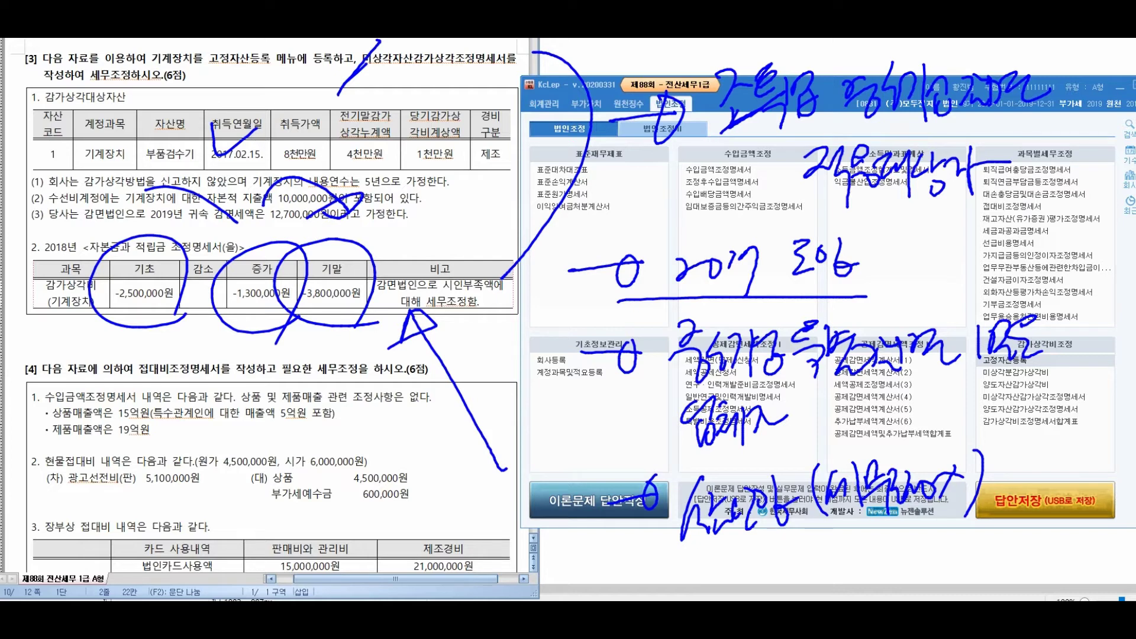
{"action": "mouse_move", "coordinate": [126, 342]}
{"action": "left_mouse_down"}
{"action": "mouse_move", "coordinate": [102, 397]}
{"action": "mouse_move", "coordinate": [156, 385]}
{"action": "mouse_move", "coordinate": [165, 351]}
{"action": "mouse_move", "coordinate": [181, 403]}
{"action": "left_mouse_up"}
{"action": "left_click_drag", "start_coordinate": [190, 358], "coordinate": [216, 389]}
{"action": "left_click_drag", "start_coordinate": [86, 419], "coordinate": [189, 345]}
{"action": "left_click_drag", "start_coordinate": [83, 384], "coordinate": [262, 364]}
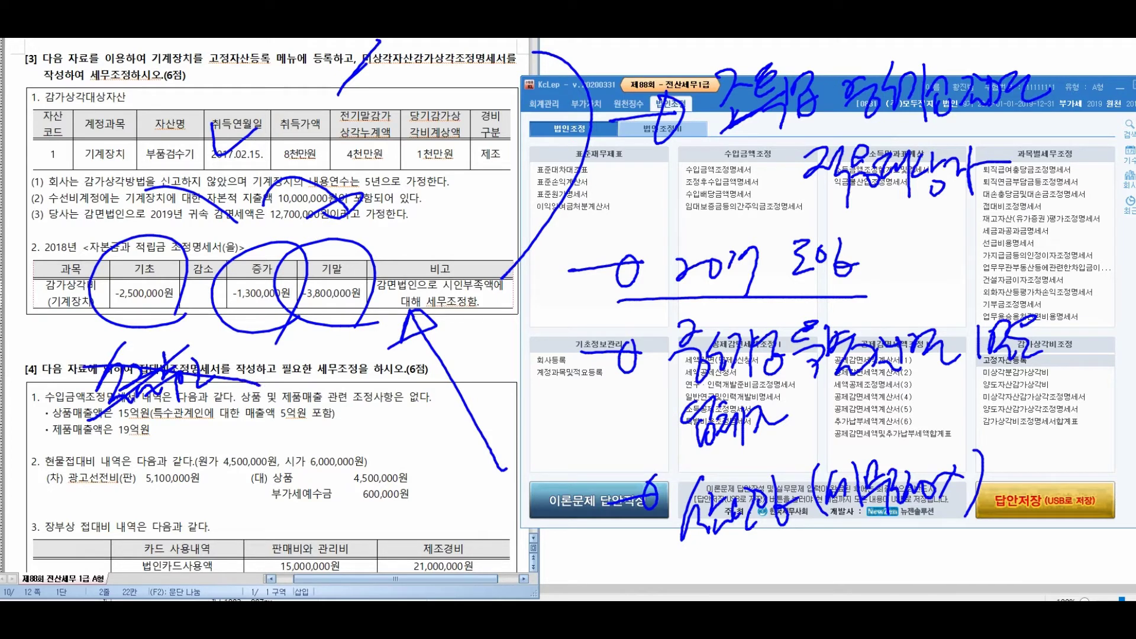
{"action": "mouse_move", "coordinate": [314, 327]}
{"action": "left_mouse_down"}
{"action": "mouse_move", "coordinate": [314, 392]}
{"action": "mouse_move", "coordinate": [333, 368]}
{"action": "left_mouse_up"}
{"action": "mouse_move", "coordinate": [297, 406]}
{"action": "left_mouse_down"}
{"action": "mouse_move", "coordinate": [279, 445]}
{"action": "mouse_move", "coordinate": [305, 431]}
{"action": "left_mouse_up"}
{"action": "mouse_move", "coordinate": [314, 397]}
{"action": "left_mouse_down"}
{"action": "mouse_move", "coordinate": [313, 455]}
{"action": "mouse_move", "coordinate": [334, 419]}
{"action": "left_mouse_up"}
{"action": "left_click_drag", "start_coordinate": [348, 408], "coordinate": [349, 424]}
{"action": "left_click_drag", "start_coordinate": [329, 435], "coordinate": [341, 445]}
{"action": "left_click_drag", "start_coordinate": [346, 406], "coordinate": [355, 428]}
{"action": "mouse_move", "coordinate": [335, 419]}
{"action": "left_mouse_down"}
{"action": "mouse_move", "coordinate": [360, 439]}
{"action": "mouse_move", "coordinate": [358, 455]}
{"action": "left_mouse_up"}
{"action": "left_click_drag", "start_coordinate": [361, 409], "coordinate": [391, 436]}
{"action": "mouse_move", "coordinate": [385, 396]}
{"action": "left_mouse_down"}
{"action": "mouse_move", "coordinate": [407, 417]}
{"action": "mouse_move", "coordinate": [419, 461]}
{"action": "left_mouse_up"}
{"action": "left_click_drag", "start_coordinate": [379, 402], "coordinate": [435, 423]}
{"action": "mouse_move", "coordinate": [422, 381]}
{"action": "left_mouse_down"}
{"action": "mouse_move", "coordinate": [441, 449]}
{"action": "mouse_move", "coordinate": [629, 501]}
{"action": "left_mouse_up"}
{"action": "left_click_drag", "start_coordinate": [598, 465], "coordinate": [562, 500]}
{"action": "mouse_move", "coordinate": [50, 487]}
{"action": "left_mouse_down"}
{"action": "mouse_move", "coordinate": [78, 503]}
{"action": "mouse_move", "coordinate": [83, 552]}
{"action": "left_mouse_up"}
{"action": "mouse_move", "coordinate": [77, 495]}
{"action": "left_mouse_down"}
{"action": "mouse_move", "coordinate": [92, 538]}
{"action": "mouse_move", "coordinate": [106, 516]}
{"action": "left_mouse_up"}
{"action": "left_click_drag", "start_coordinate": [106, 484], "coordinate": [117, 531]}
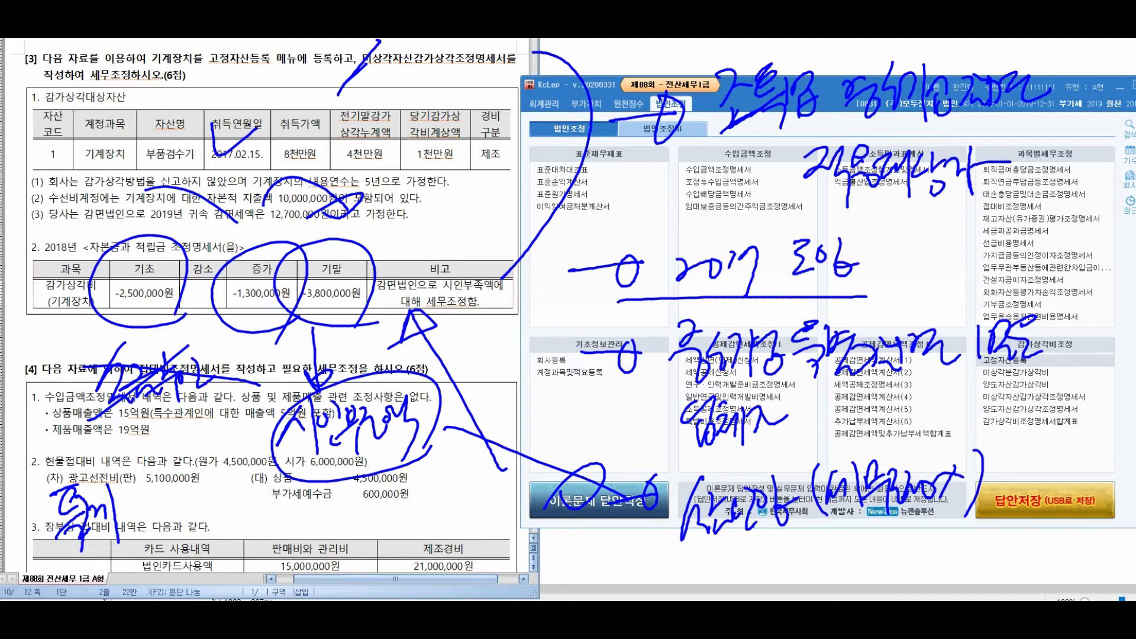
{"action": "left_click_drag", "start_coordinate": [146, 481], "coordinate": [132, 552]}
{"action": "mouse_move", "coordinate": [168, 485]}
{"action": "left_mouse_down"}
{"action": "mouse_move", "coordinate": [178, 535]}
{"action": "mouse_move", "coordinate": [216, 535]}
{"action": "left_mouse_up"}
{"action": "mouse_move", "coordinate": [220, 517]}
{"action": "left_mouse_down"}
{"action": "mouse_move", "coordinate": [216, 540]}
{"action": "mouse_move", "coordinate": [229, 531]}
{"action": "left_mouse_up"}
{"action": "mouse_move", "coordinate": [236, 493]}
{"action": "left_mouse_down"}
{"action": "mouse_move", "coordinate": [245, 549]}
{"action": "mouse_move", "coordinate": [255, 528]}
{"action": "left_mouse_up"}
{"action": "mouse_move", "coordinate": [260, 491]}
{"action": "left_mouse_down"}
{"action": "mouse_move", "coordinate": [267, 547]}
{"action": "mouse_move", "coordinate": [299, 519]}
{"action": "mouse_move", "coordinate": [293, 545]}
{"action": "left_mouse_up"}
{"action": "left_click_drag", "start_coordinate": [302, 496], "coordinate": [322, 494]}
{"action": "mouse_move", "coordinate": [313, 492]}
{"action": "left_mouse_down"}
{"action": "mouse_move", "coordinate": [319, 552]}
{"action": "mouse_move", "coordinate": [379, 516]}
{"action": "left_mouse_up"}
{"action": "left_click_drag", "start_coordinate": [360, 536], "coordinate": [393, 533]}
{"action": "left_click_drag", "start_coordinate": [386, 502], "coordinate": [388, 541]}
{"action": "mouse_move", "coordinate": [429, 482]}
{"action": "left_mouse_down"}
{"action": "mouse_move", "coordinate": [441, 524]}
{"action": "mouse_move", "coordinate": [482, 533]}
{"action": "mouse_move", "coordinate": [441, 479]}
{"action": "left_mouse_up"}
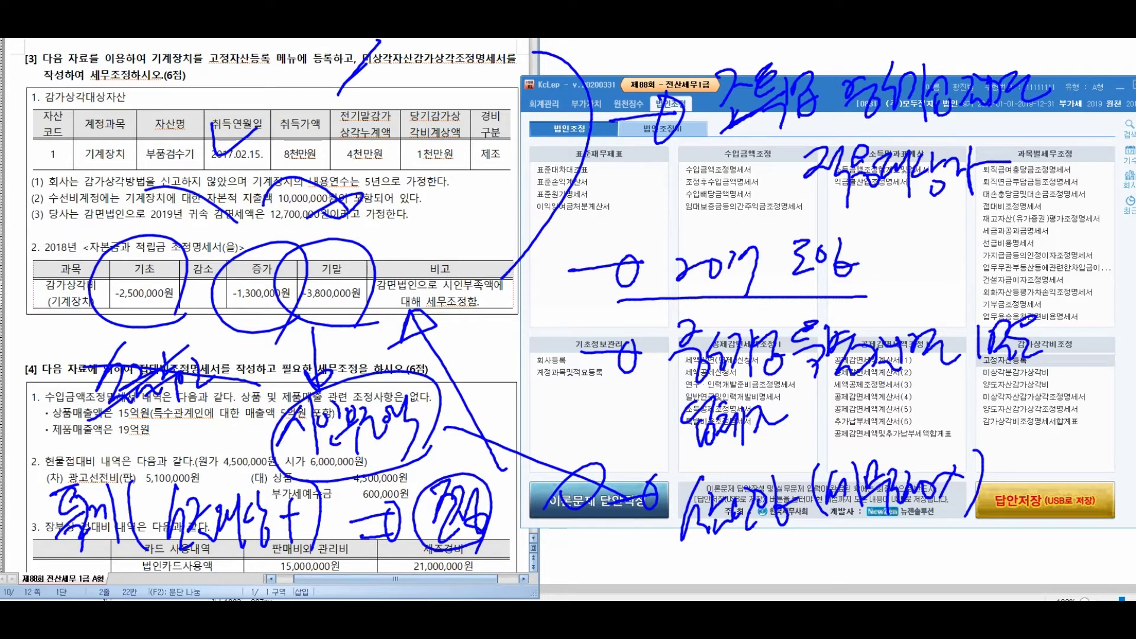
{"action": "key", "text": "Escape"}
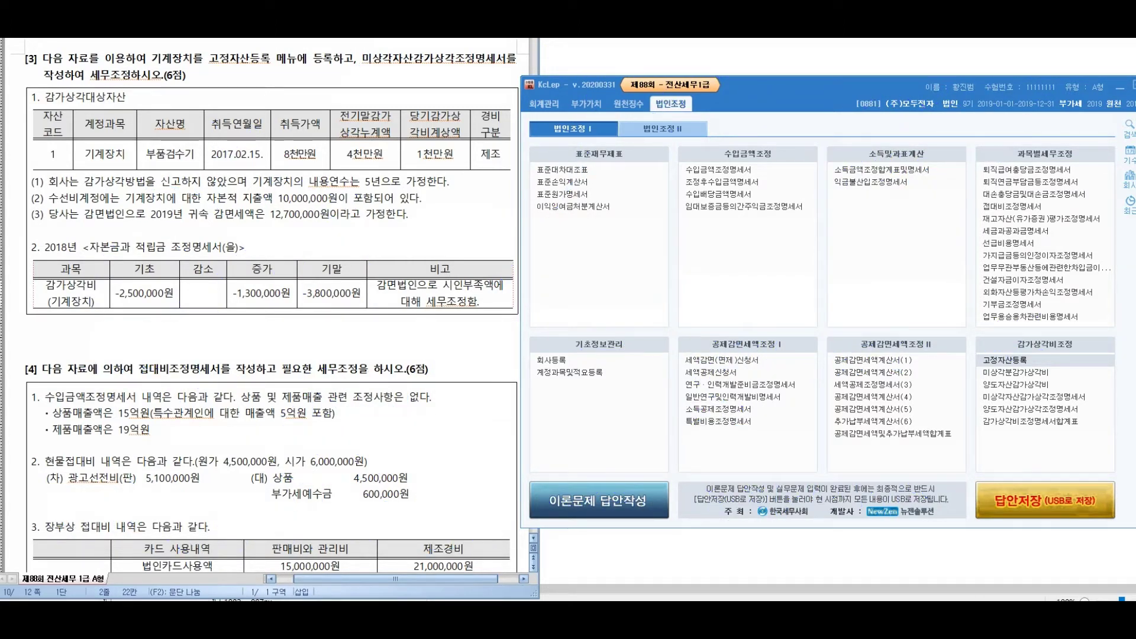
{"action": "mouse_move", "coordinate": [531, 87]}
{"action": "left_mouse_down"}
{"action": "mouse_move", "coordinate": [587, 228]}
{"action": "mouse_move", "coordinate": [560, 307]}
{"action": "left_mouse_up"}
{"action": "mouse_move", "coordinate": [609, 113]}
{"action": "left_mouse_down"}
{"action": "mouse_move", "coordinate": [630, 142]}
{"action": "mouse_move", "coordinate": [659, 118]}
{"action": "mouse_move", "coordinate": [686, 160]}
{"action": "mouse_move", "coordinate": [751, 136]}
{"action": "mouse_move", "coordinate": [764, 112]}
{"action": "mouse_move", "coordinate": [879, 94]}
{"action": "mouse_move", "coordinate": [900, 127]}
{"action": "mouse_move", "coordinate": [926, 118]}
{"action": "mouse_move", "coordinate": [932, 142]}
{"action": "left_mouse_up"}
{"action": "mouse_move", "coordinate": [772, 180]}
{"action": "left_mouse_down"}
{"action": "mouse_move", "coordinate": [742, 207]}
{"action": "mouse_move", "coordinate": [781, 222]}
{"action": "mouse_move", "coordinate": [813, 216]}
{"action": "left_mouse_up"}
{"action": "left_click_drag", "start_coordinate": [685, 224], "coordinate": [690, 313]}
{"action": "left_click_drag", "start_coordinate": [703, 245], "coordinate": [704, 325]}
{"action": "left_click_drag", "start_coordinate": [665, 322], "coordinate": [713, 290]}
{"action": "mouse_move", "coordinate": [628, 346]}
{"action": "left_mouse_down"}
{"action": "mouse_move", "coordinate": [613, 396]}
{"action": "mouse_move", "coordinate": [657, 395]}
{"action": "left_mouse_up"}
{"action": "mouse_move", "coordinate": [672, 342]}
{"action": "left_mouse_down"}
{"action": "mouse_move", "coordinate": [682, 412]}
{"action": "mouse_move", "coordinate": [717, 384]}
{"action": "left_mouse_up"}
{"action": "left_click_drag", "start_coordinate": [705, 346], "coordinate": [739, 392]}
{"action": "mouse_move", "coordinate": [766, 316]}
{"action": "left_mouse_down"}
{"action": "mouse_move", "coordinate": [812, 370]}
{"action": "mouse_move", "coordinate": [840, 355]}
{"action": "left_mouse_up"}
{"action": "mouse_move", "coordinate": [840, 316]}
{"action": "left_mouse_down"}
{"action": "mouse_move", "coordinate": [849, 363]}
{"action": "mouse_move", "coordinate": [882, 355]}
{"action": "left_mouse_up"}
{"action": "left_click_drag", "start_coordinate": [887, 310], "coordinate": [911, 340]}
{"action": "mouse_move", "coordinate": [938, 303]}
{"action": "left_mouse_down"}
{"action": "mouse_move", "coordinate": [926, 361]}
{"action": "mouse_move", "coordinate": [933, 345]}
{"action": "left_mouse_up"}
{"action": "left_click_drag", "start_coordinate": [947, 323], "coordinate": [961, 341]}
{"action": "left_click_drag", "start_coordinate": [972, 287], "coordinate": [973, 372]}
{"action": "left_click_drag", "start_coordinate": [979, 320], "coordinate": [985, 348]}
{"action": "mouse_move", "coordinate": [1000, 307]}
{"action": "left_mouse_down"}
{"action": "mouse_move", "coordinate": [1012, 332]}
{"action": "mouse_move", "coordinate": [1019, 314]}
{"action": "left_mouse_up"}
{"action": "mouse_move", "coordinate": [1018, 316]}
{"action": "left_mouse_down"}
{"action": "mouse_move", "coordinate": [1023, 354]}
{"action": "mouse_move", "coordinate": [1060, 325]}
{"action": "left_mouse_up"}
{"action": "left_click_drag", "start_coordinate": [1052, 305], "coordinate": [1059, 376]}
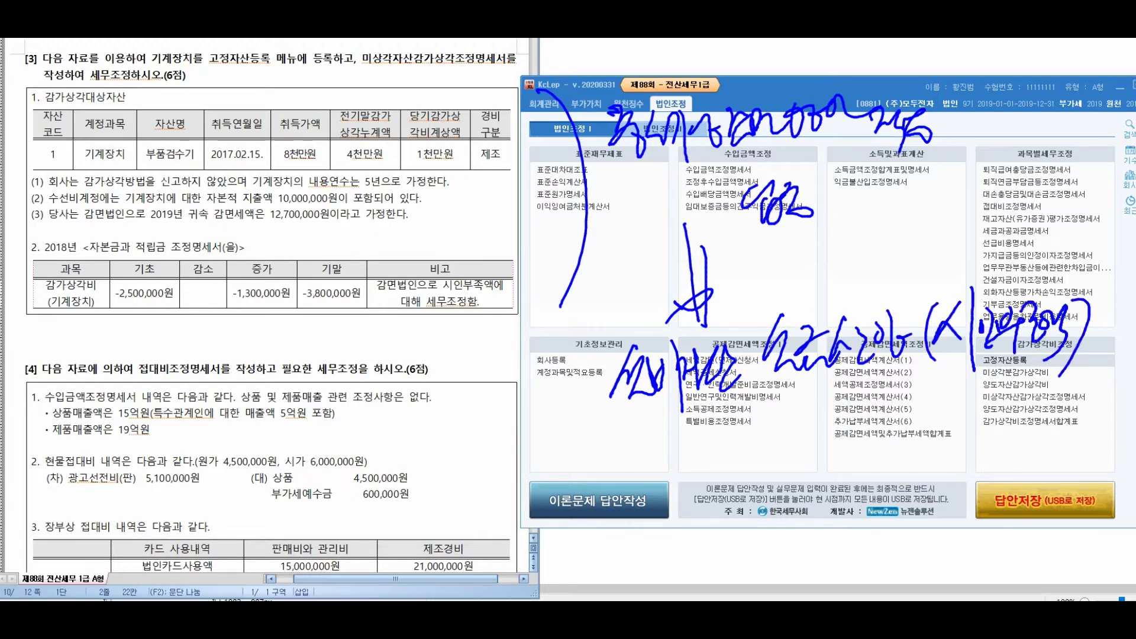
{"action": "left_click_drag", "start_coordinate": [723, 408], "coordinate": [731, 471]}
{"action": "mouse_move", "coordinate": [741, 420]}
{"action": "left_mouse_down"}
{"action": "mouse_move", "coordinate": [737, 468]}
{"action": "mouse_move", "coordinate": [756, 439]}
{"action": "mouse_move", "coordinate": [777, 473]}
{"action": "left_mouse_up"}
{"action": "left_click_drag", "start_coordinate": [790, 443], "coordinate": [809, 464]}
{"action": "left_click_drag", "start_coordinate": [811, 429], "coordinate": [819, 473]}
{"action": "mouse_move", "coordinate": [819, 426]}
{"action": "left_mouse_down"}
{"action": "mouse_move", "coordinate": [822, 472]}
{"action": "mouse_move", "coordinate": [812, 465]}
{"action": "left_mouse_up"}
{"action": "mouse_move", "coordinate": [846, 413]}
{"action": "left_mouse_down"}
{"action": "mouse_move", "coordinate": [861, 468]}
{"action": "mouse_move", "coordinate": [906, 411]}
{"action": "mouse_move", "coordinate": [902, 467]}
{"action": "left_mouse_up"}
{"action": "left_click_drag", "start_coordinate": [917, 436], "coordinate": [935, 447]}
{"action": "left_click_drag", "start_coordinate": [952, 408], "coordinate": [960, 458]}
{"action": "mouse_move", "coordinate": [743, 504]}
{"action": "left_mouse_down"}
{"action": "mouse_move", "coordinate": [756, 514]}
{"action": "mouse_move", "coordinate": [726, 560]}
{"action": "left_mouse_up"}
{"action": "mouse_move", "coordinate": [739, 547]}
{"action": "left_mouse_down"}
{"action": "mouse_move", "coordinate": [762, 577]}
{"action": "mouse_move", "coordinate": [781, 559]}
{"action": "left_mouse_up"}
{"action": "left_click_drag", "start_coordinate": [768, 558], "coordinate": [793, 557]}
{"action": "mouse_move", "coordinate": [809, 525]}
{"action": "left_mouse_down"}
{"action": "mouse_move", "coordinate": [819, 566]}
{"action": "mouse_move", "coordinate": [834, 512]}
{"action": "left_mouse_up"}
{"action": "left_click_drag", "start_coordinate": [853, 521], "coordinate": [832, 556]}
{"action": "mouse_move", "coordinate": [897, 487]}
{"action": "left_mouse_down"}
{"action": "mouse_move", "coordinate": [883, 545]}
{"action": "mouse_move", "coordinate": [918, 551]}
{"action": "left_mouse_up"}
{"action": "mouse_move", "coordinate": [937, 491]}
{"action": "left_mouse_down"}
{"action": "mouse_move", "coordinate": [934, 544]}
{"action": "mouse_move", "coordinate": [949, 541]}
{"action": "left_mouse_up"}
{"action": "mouse_move", "coordinate": [950, 497]}
{"action": "left_mouse_down"}
{"action": "mouse_move", "coordinate": [959, 524]}
{"action": "mouse_move", "coordinate": [973, 512]}
{"action": "left_mouse_up"}
{"action": "mouse_move", "coordinate": [961, 522]}
{"action": "left_mouse_down"}
{"action": "mouse_move", "coordinate": [975, 538]}
{"action": "mouse_move", "coordinate": [984, 526]}
{"action": "left_mouse_up"}
{"action": "left_click_drag", "start_coordinate": [987, 495], "coordinate": [999, 521]}
{"action": "left_click_drag", "start_coordinate": [1027, 477], "coordinate": [1009, 530]}
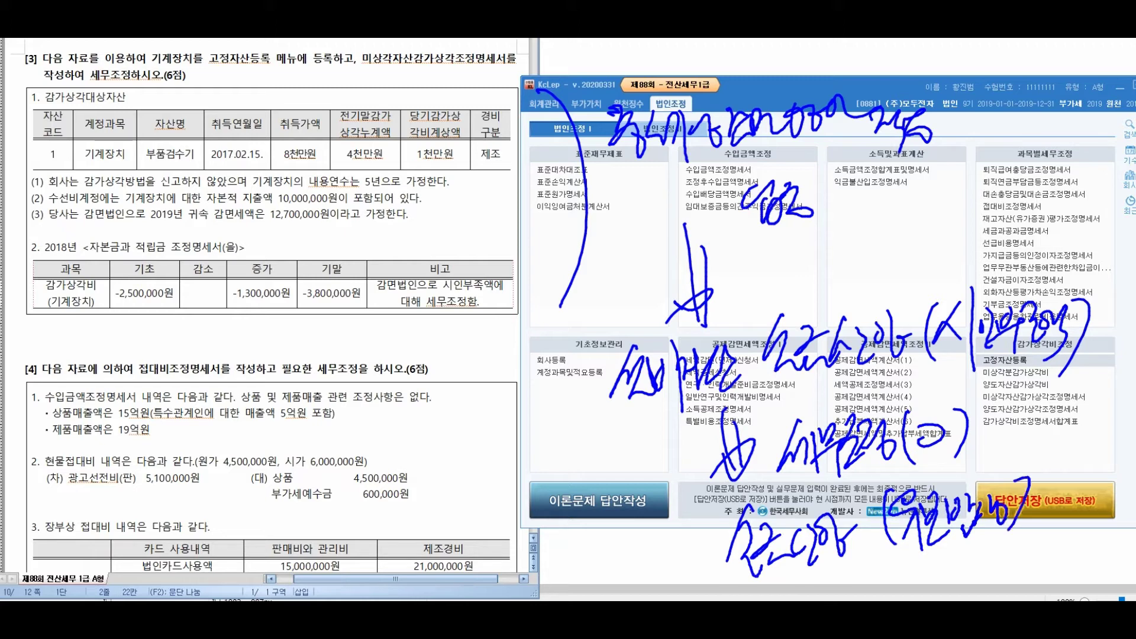
{"action": "mouse_move", "coordinate": [651, 505]}
{"action": "left_mouse_down"}
{"action": "mouse_move", "coordinate": [446, 383]}
{"action": "mouse_move", "coordinate": [420, 395]}
{"action": "left_mouse_up"}
{"action": "mouse_move", "coordinate": [228, 407]}
{"action": "left_mouse_down"}
{"action": "mouse_move", "coordinate": [216, 439]}
{"action": "mouse_move", "coordinate": [231, 427]}
{"action": "left_mouse_up"}
{"action": "mouse_move", "coordinate": [253, 384]}
{"action": "left_mouse_down"}
{"action": "mouse_move", "coordinate": [258, 435]}
{"action": "mouse_move", "coordinate": [272, 419]}
{"action": "left_mouse_up"}
{"action": "mouse_move", "coordinate": [278, 379]}
{"action": "left_mouse_down"}
{"action": "mouse_move", "coordinate": [281, 440]}
{"action": "mouse_move", "coordinate": [296, 405]}
{"action": "left_mouse_up"}
{"action": "left_click_drag", "start_coordinate": [302, 376], "coordinate": [318, 412]}
{"action": "mouse_move", "coordinate": [327, 364]}
{"action": "left_mouse_down"}
{"action": "mouse_move", "coordinate": [334, 411]}
{"action": "mouse_move", "coordinate": [342, 399]}
{"action": "left_mouse_up"}
{"action": "left_click_drag", "start_coordinate": [348, 362], "coordinate": [349, 385]}
{"action": "left_click_drag", "start_coordinate": [356, 356], "coordinate": [381, 380]}
{"action": "mouse_move", "coordinate": [391, 342]}
{"action": "left_mouse_down"}
{"action": "mouse_move", "coordinate": [400, 413]}
{"action": "mouse_move", "coordinate": [423, 388]}
{"action": "left_mouse_up"}
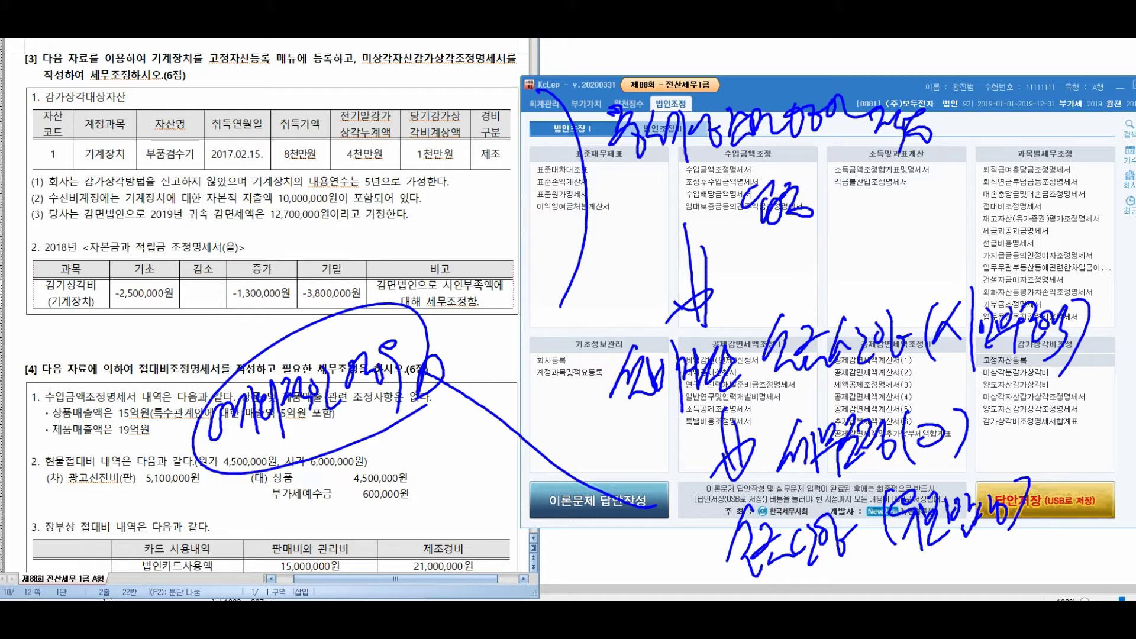
{"action": "key", "text": "Escape"}
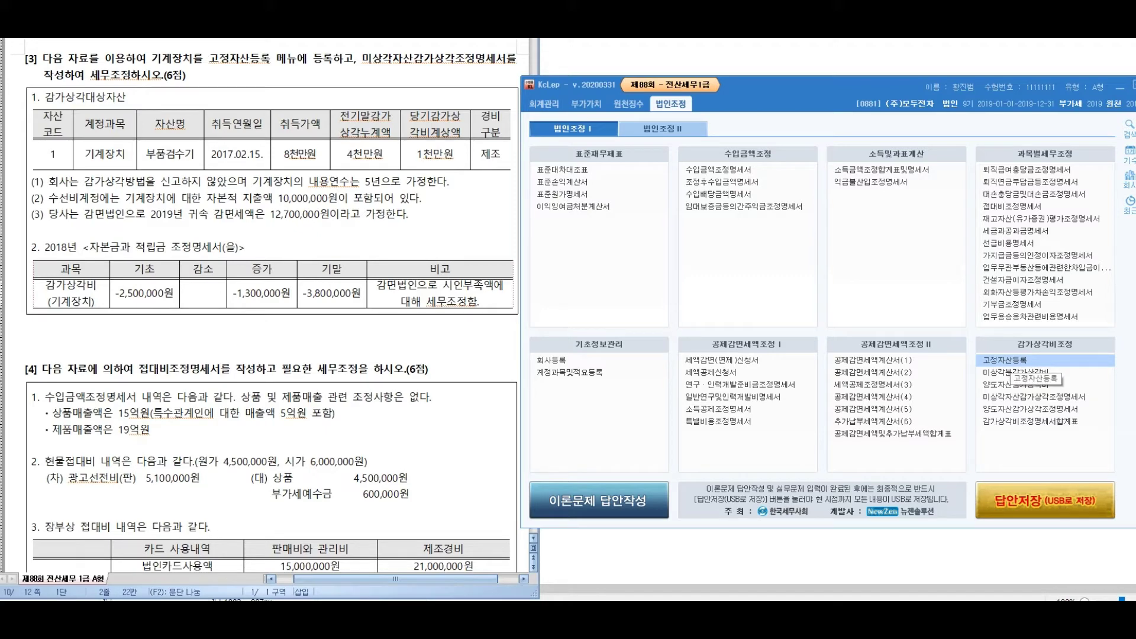
Step: Open fixed asset registration (고정자산등록) and set the asset account to 0206 기계장치
{"action": "left_click", "coordinate": [1005, 361]}
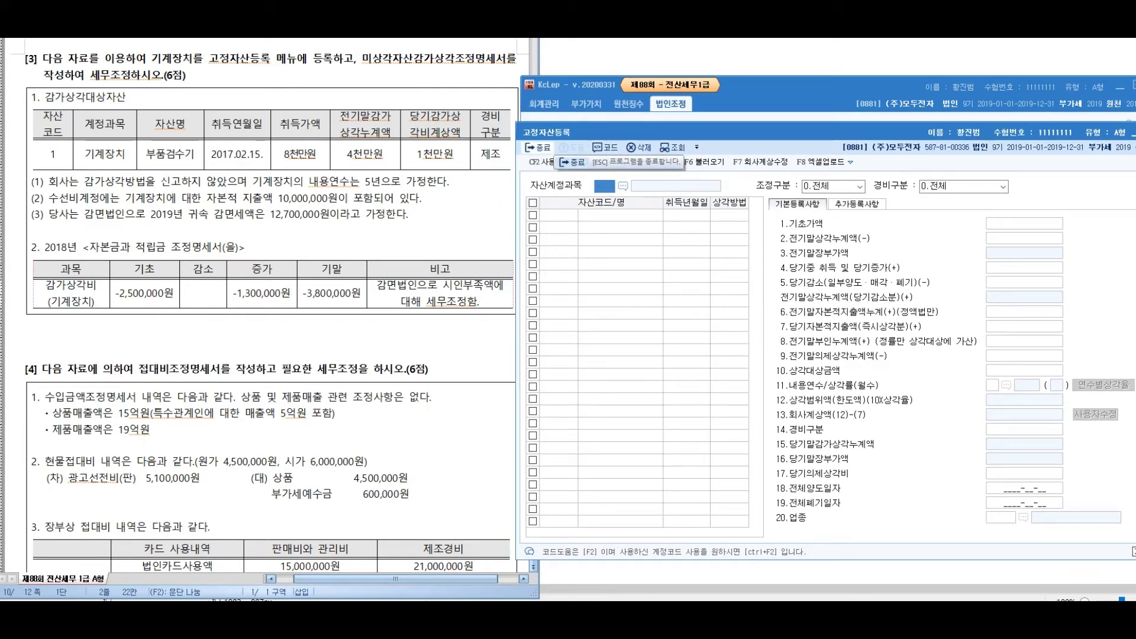
{"action": "type", "text": "0206"}
{"action": "key", "text": "Return"}
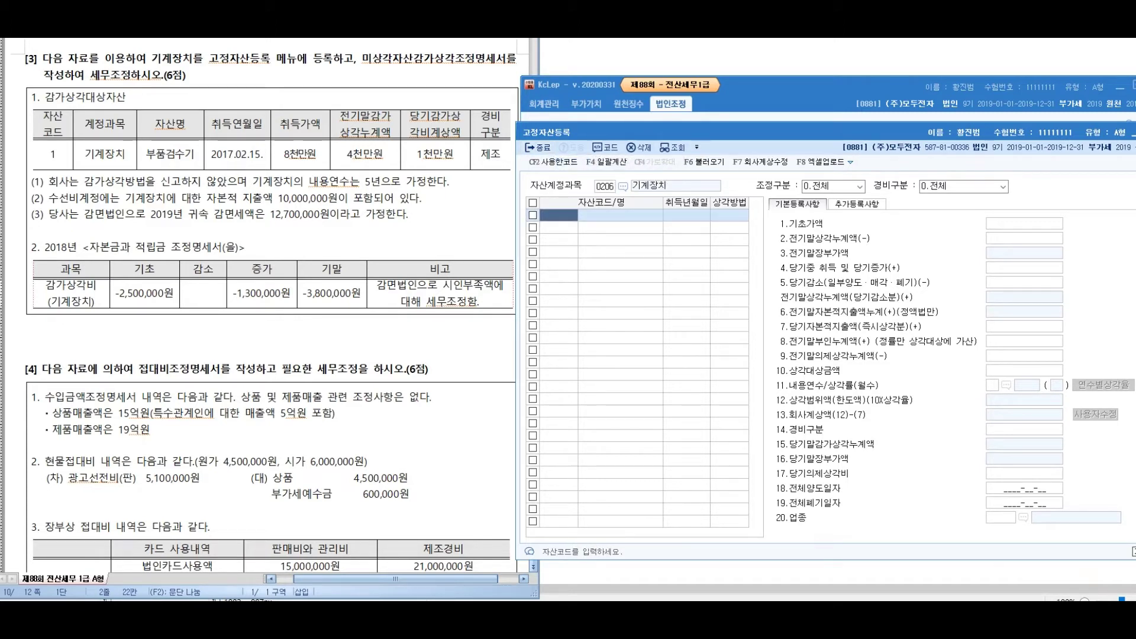
Step: Register an asset with code 1, name 부품검수기 and acquisition date 2017-02-15
{"action": "type", "text": "1"}
{"action": "key", "text": "Return"}
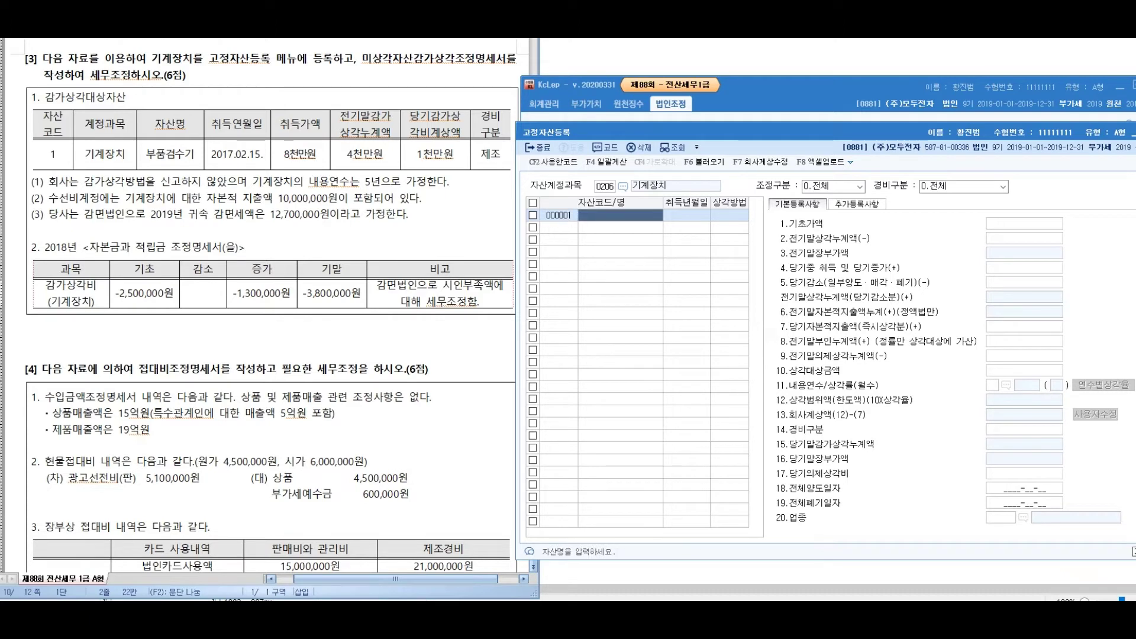
{"action": "type", "text": "부품검수기"}
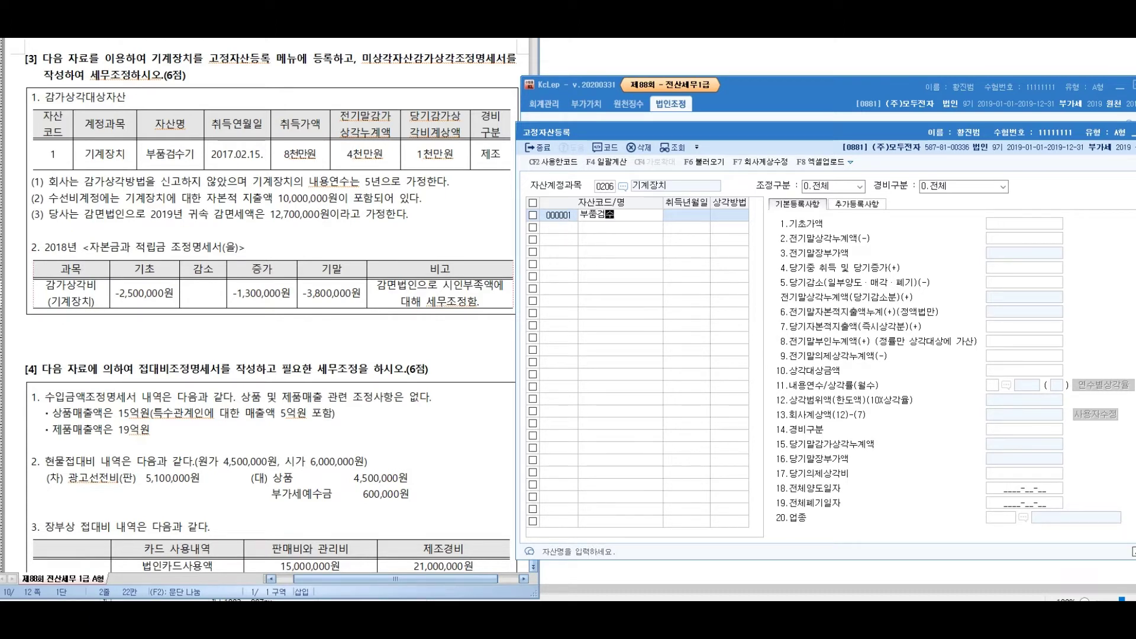
{"action": "key", "text": "Return"}
{"action": "type", "text": "2017-02-15"}
{"action": "key", "text": "Return"}
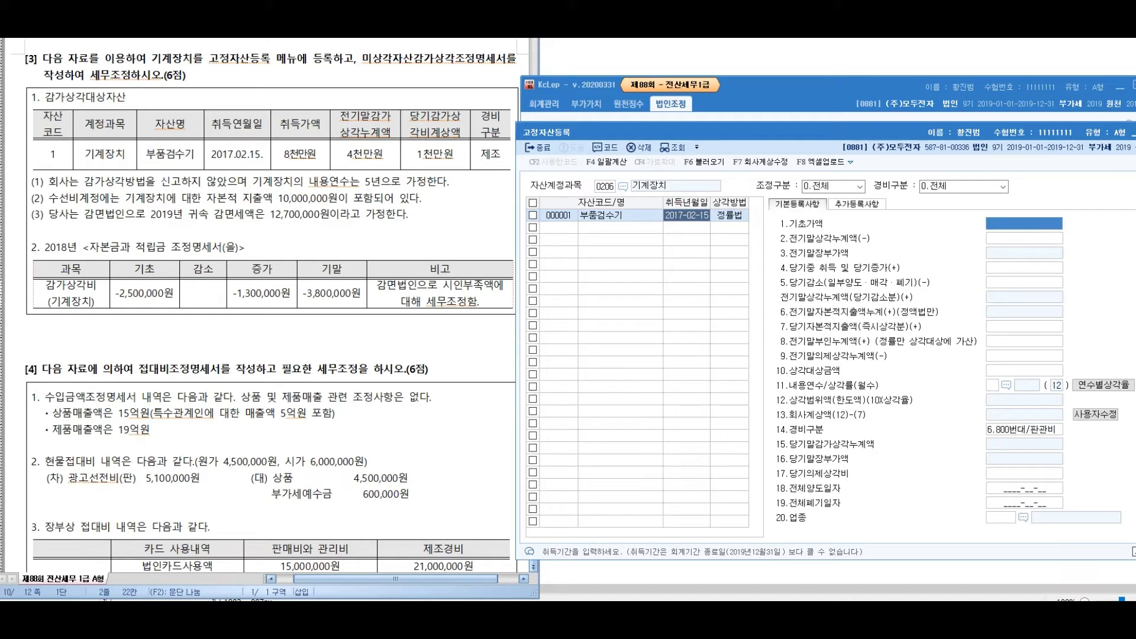
Step: Set the asset's 기초가액 to 80,000,000 and its 전기말상각누계액 to 40,000,000
{"action": "type", "text": "80000000"}
{"action": "key", "text": "Return"}
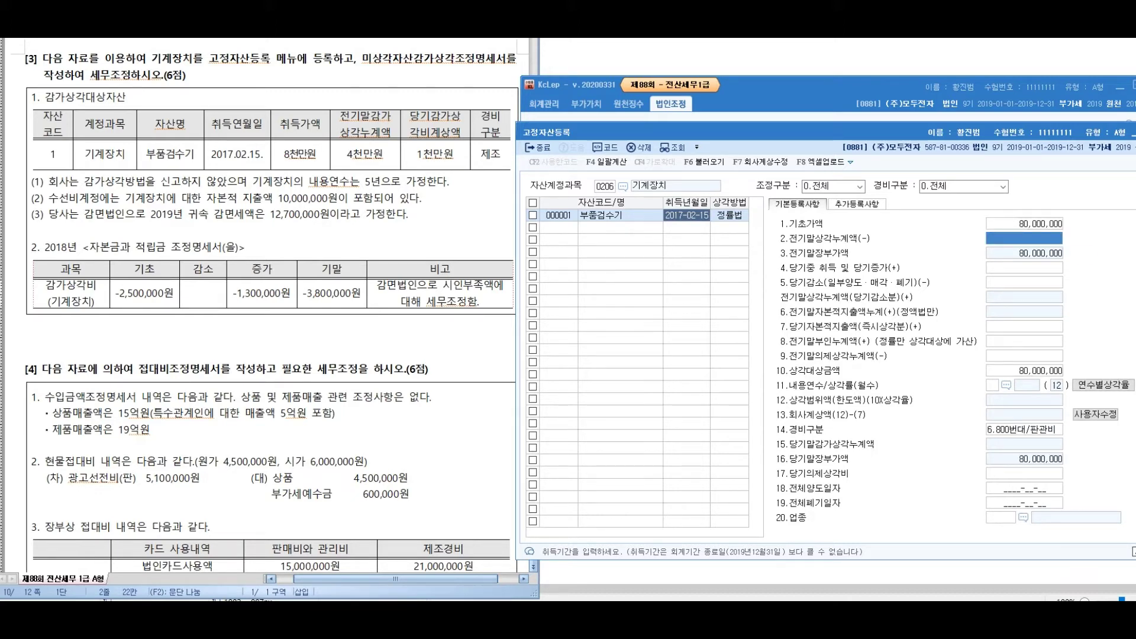
{"action": "type", "text": "40000000"}
{"action": "key", "text": "Return"}
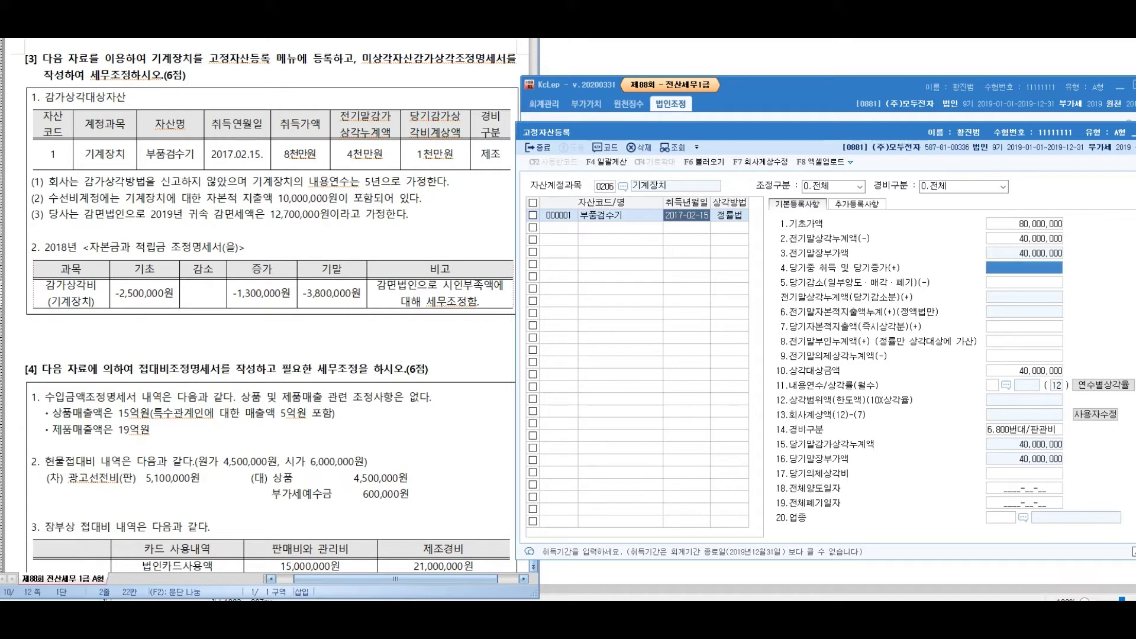
Step: Set the asset's 회사계상액 to 10,000,000 and its 경비구분 to 1.500번대/제조
{"action": "left_click", "coordinate": [1024, 415]}
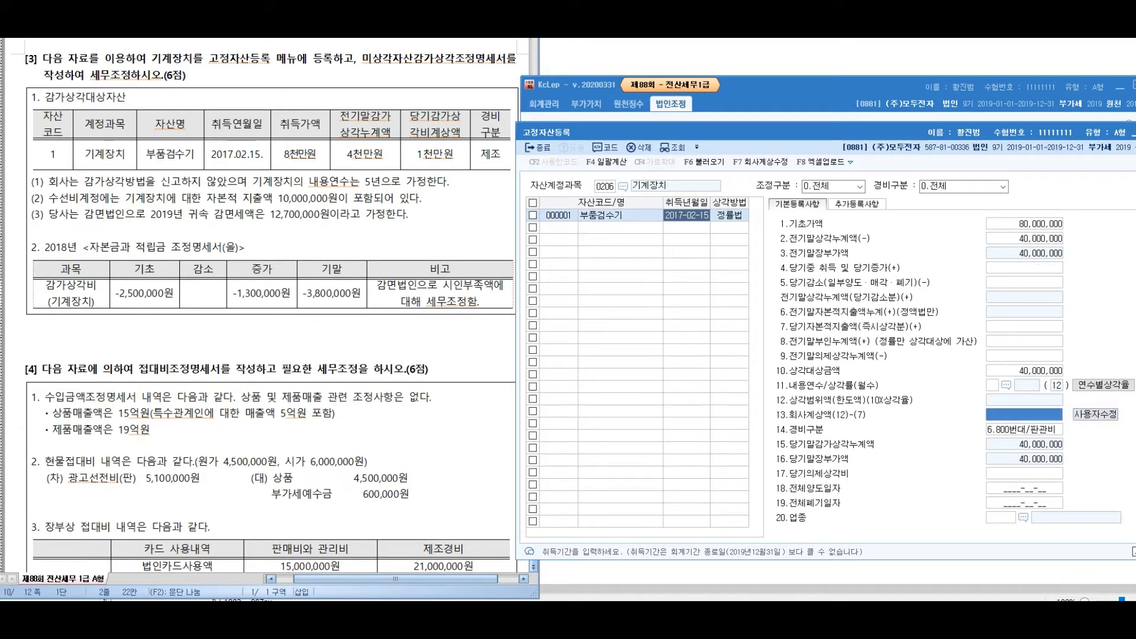
{"action": "type", "text": "10000000"}
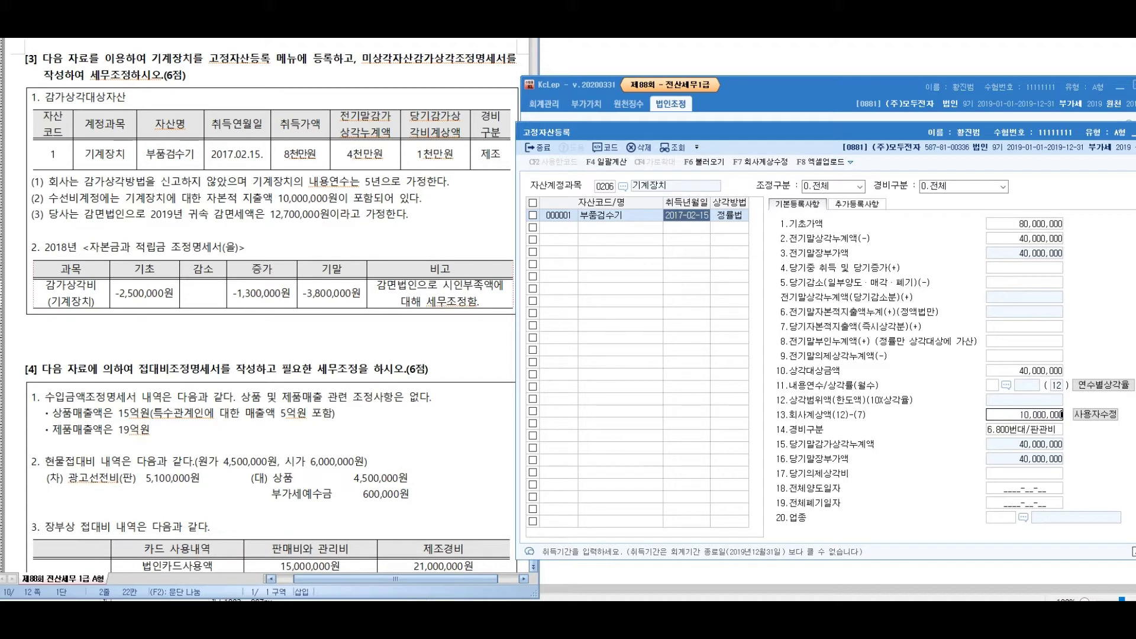
{"action": "key", "text": "Return"}
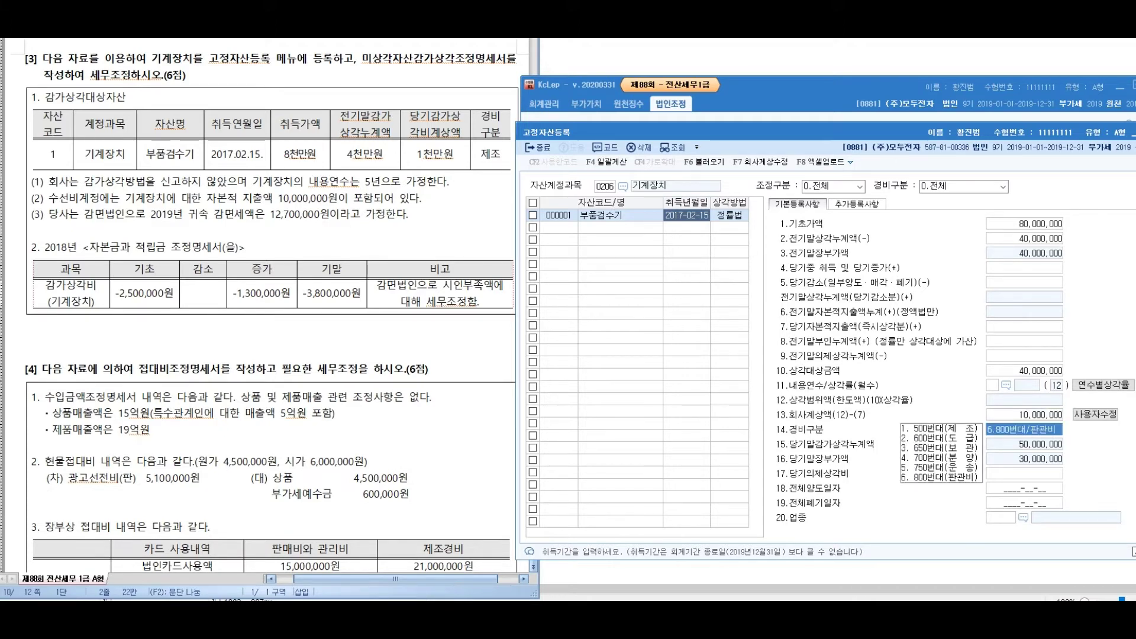
{"action": "key", "text": "1"}
{"action": "key", "text": "Return"}
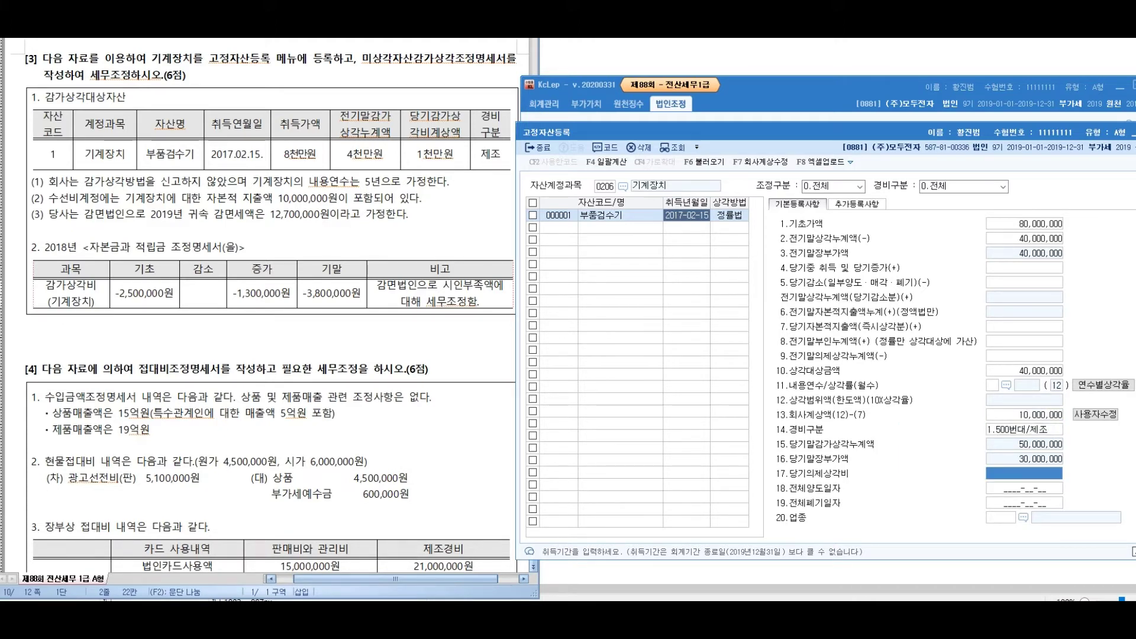
Step: Compare the 회사계상액 with the problem sheet's 당기감가상각비계상액 and examine note (1) on depreciation method and useful life
{"action": "left_click", "coordinate": [1024, 414]}
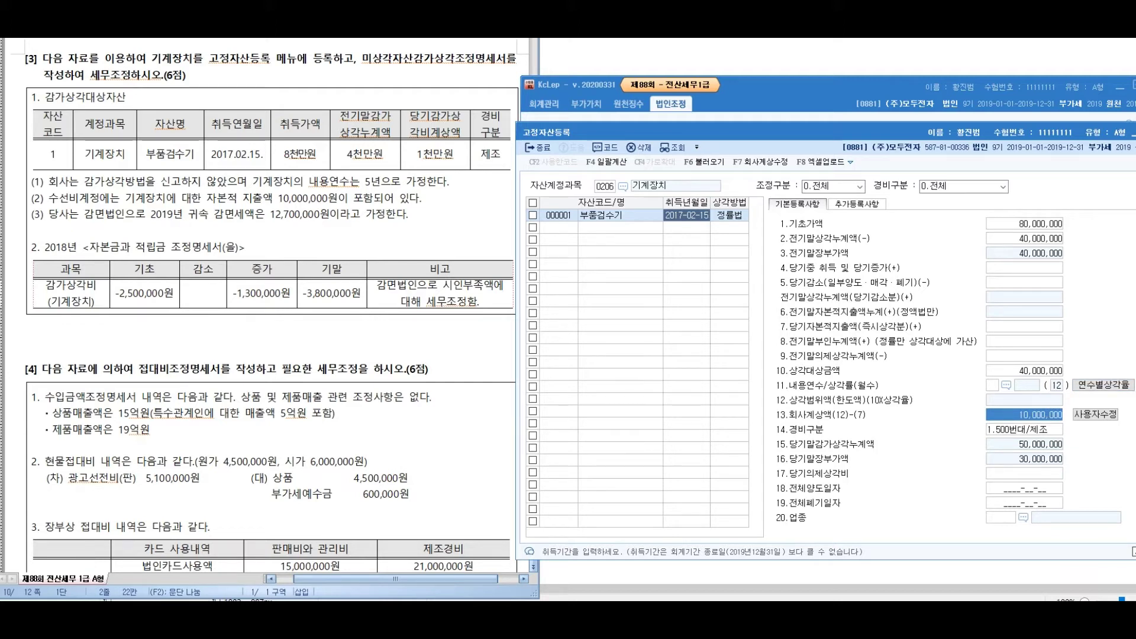
{"action": "double_click", "coordinate": [435, 154]}
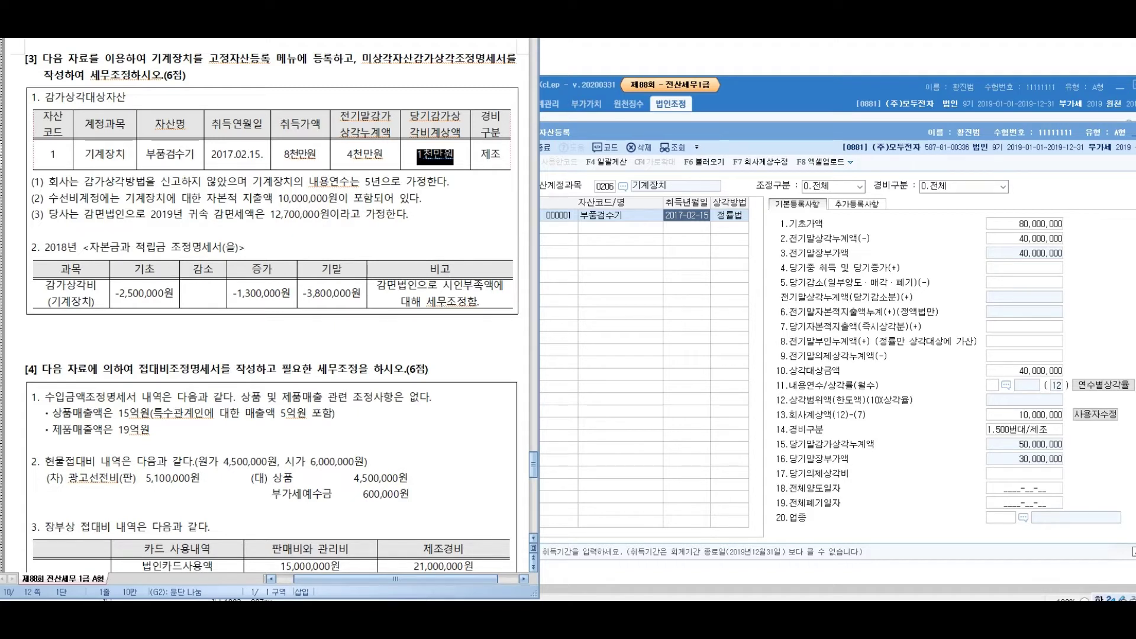
{"action": "key", "text": "alt+Tab"}
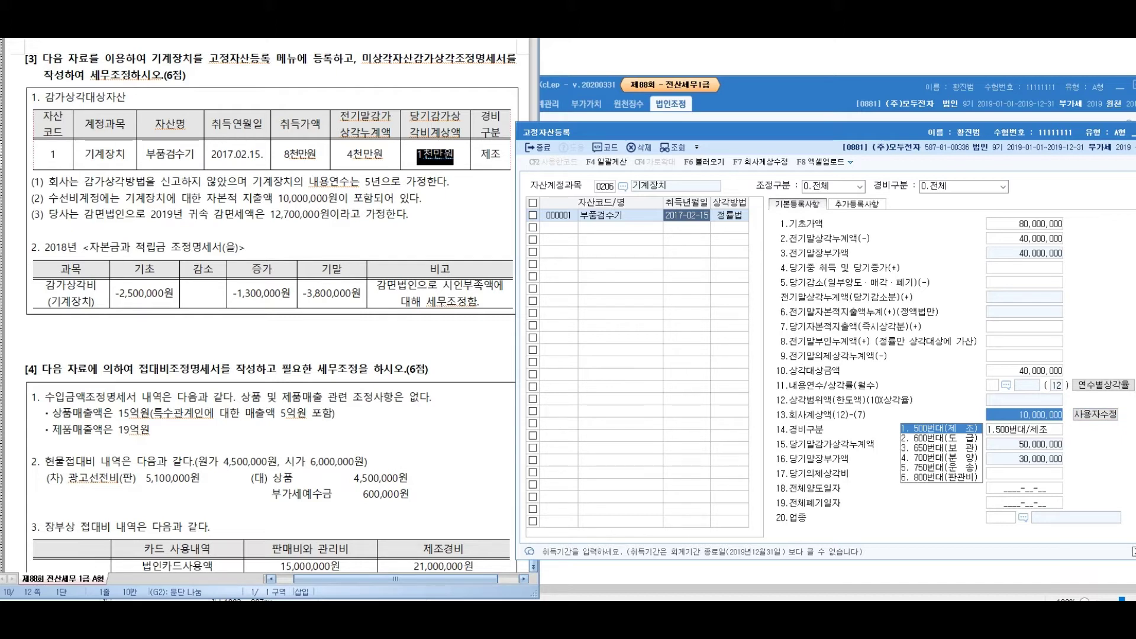
{"action": "left_click_drag", "start_coordinate": [48, 182], "coordinate": [454, 182]}
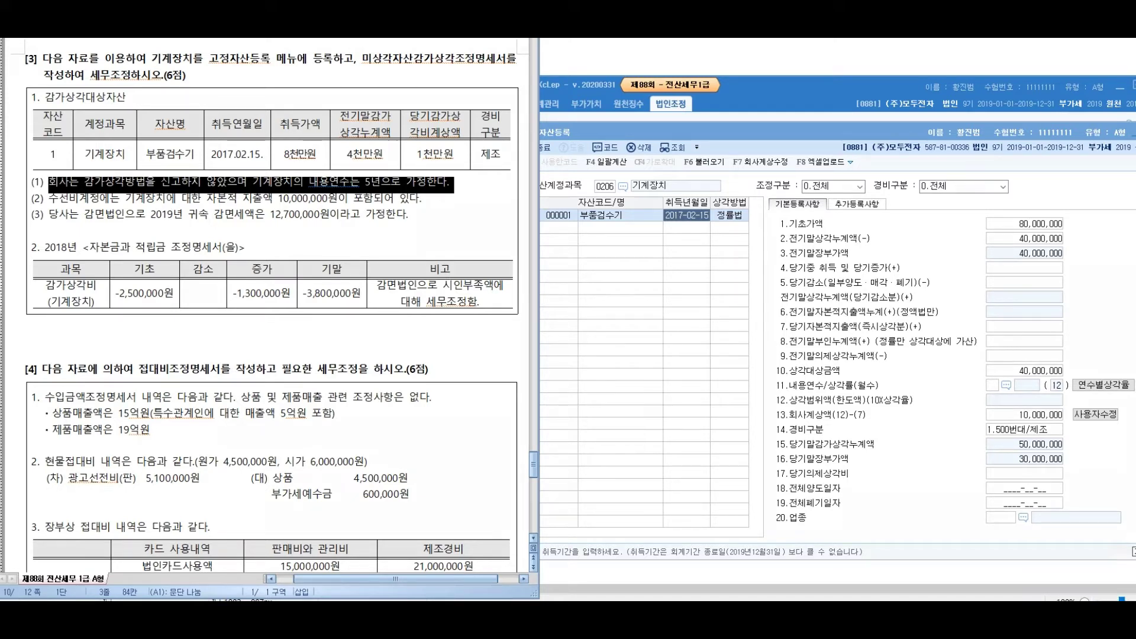
{"action": "left_click_drag", "start_coordinate": [355, 124], "coordinate": [393, 123]}
{"action": "left_click_drag", "start_coordinate": [201, 127], "coordinate": [151, 121]}
{"action": "mouse_move", "coordinate": [181, 260]}
{"action": "left_mouse_down"}
{"action": "mouse_move", "coordinate": [200, 305]}
{"action": "mouse_move", "coordinate": [230, 278]}
{"action": "mouse_move", "coordinate": [260, 323]}
{"action": "mouse_move", "coordinate": [322, 311]}
{"action": "left_mouse_up"}
{"action": "left_click_drag", "start_coordinate": [362, 264], "coordinate": [390, 322]}
{"action": "left_click_drag", "start_coordinate": [418, 252], "coordinate": [421, 324]}
{"action": "mouse_move", "coordinate": [429, 273]}
{"action": "left_mouse_down"}
{"action": "mouse_move", "coordinate": [476, 284]}
{"action": "mouse_move", "coordinate": [559, 260]}
{"action": "left_mouse_up"}
{"action": "mouse_move", "coordinate": [508, 294]}
{"action": "left_mouse_down"}
{"action": "mouse_move", "coordinate": [549, 278]}
{"action": "mouse_move", "coordinate": [538, 305]}
{"action": "left_mouse_up"}
{"action": "mouse_move", "coordinate": [592, 248]}
{"action": "left_mouse_down"}
{"action": "mouse_move", "coordinate": [618, 291]}
{"action": "mouse_move", "coordinate": [665, 257]}
{"action": "mouse_move", "coordinate": [680, 293]}
{"action": "left_mouse_up"}
{"action": "mouse_move", "coordinate": [687, 249]}
{"action": "left_mouse_down"}
{"action": "mouse_move", "coordinate": [717, 283]}
{"action": "mouse_move", "coordinate": [747, 255]}
{"action": "mouse_move", "coordinate": [765, 284]}
{"action": "left_mouse_up"}
{"action": "left_click_drag", "start_coordinate": [776, 239], "coordinate": [769, 308]}
{"action": "mouse_move", "coordinate": [785, 258]}
{"action": "left_mouse_down"}
{"action": "mouse_move", "coordinate": [864, 190]}
{"action": "mouse_move", "coordinate": [699, 175]}
{"action": "mouse_move", "coordinate": [712, 146]}
{"action": "left_mouse_up"}
{"action": "left_click_drag", "start_coordinate": [719, 226], "coordinate": [782, 232]}
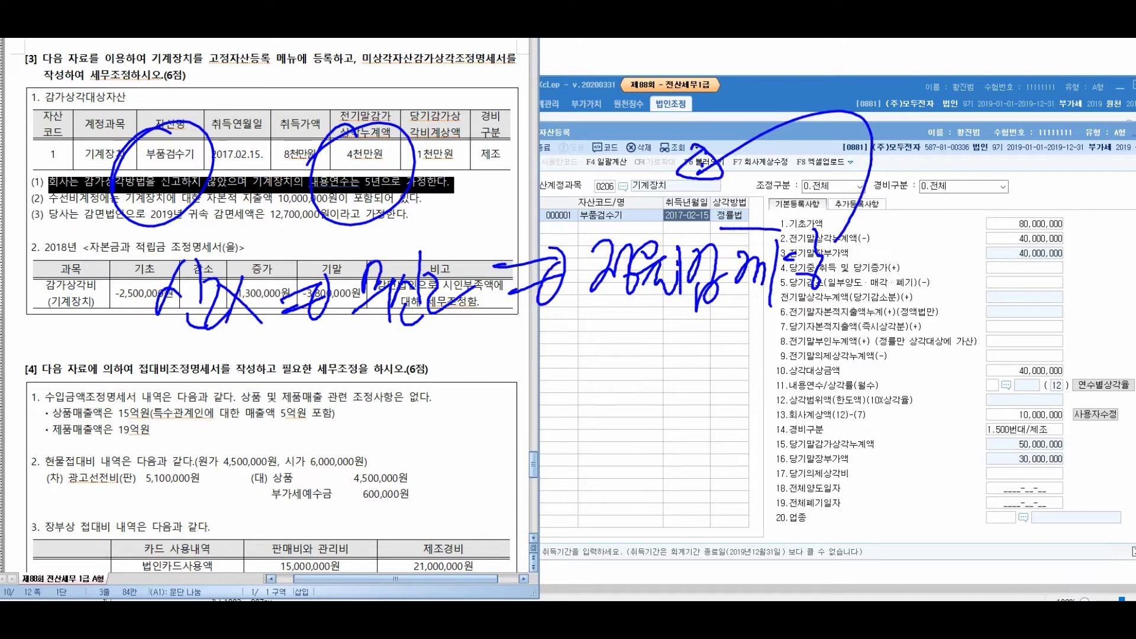
{"action": "key", "text": "Escape"}
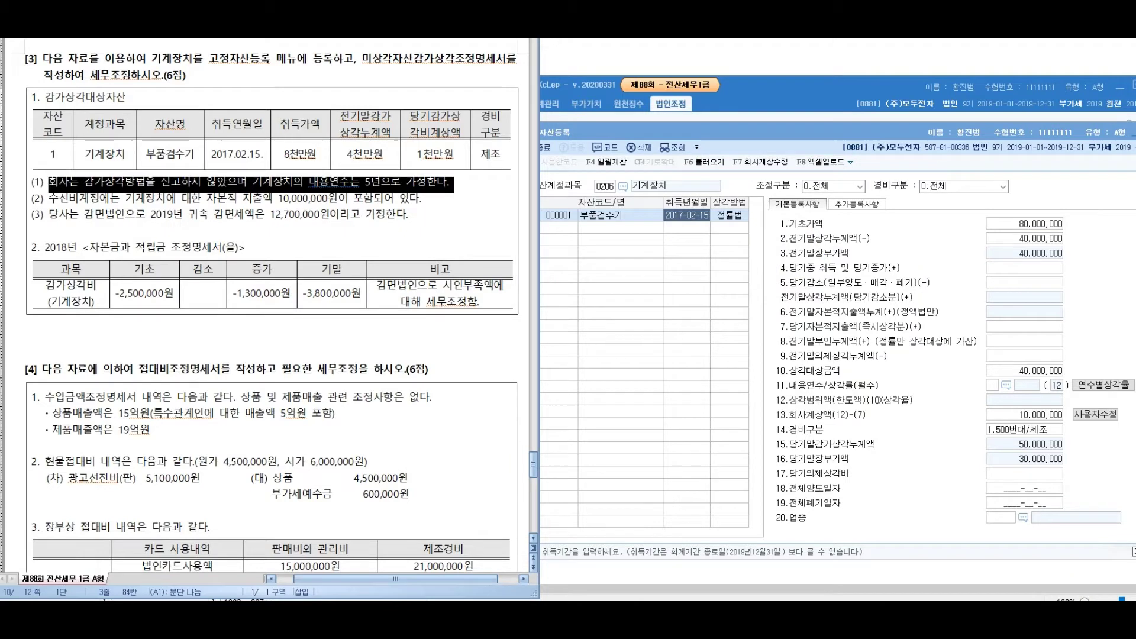
Step: Set the asset's 내용연수 to 5 years and highlight note (2) on 자본적 지출액 in the problem sheet
{"action": "left_click", "coordinate": [993, 385]}
{"action": "type", "text": "5"}
{"action": "key", "text": "Return"}
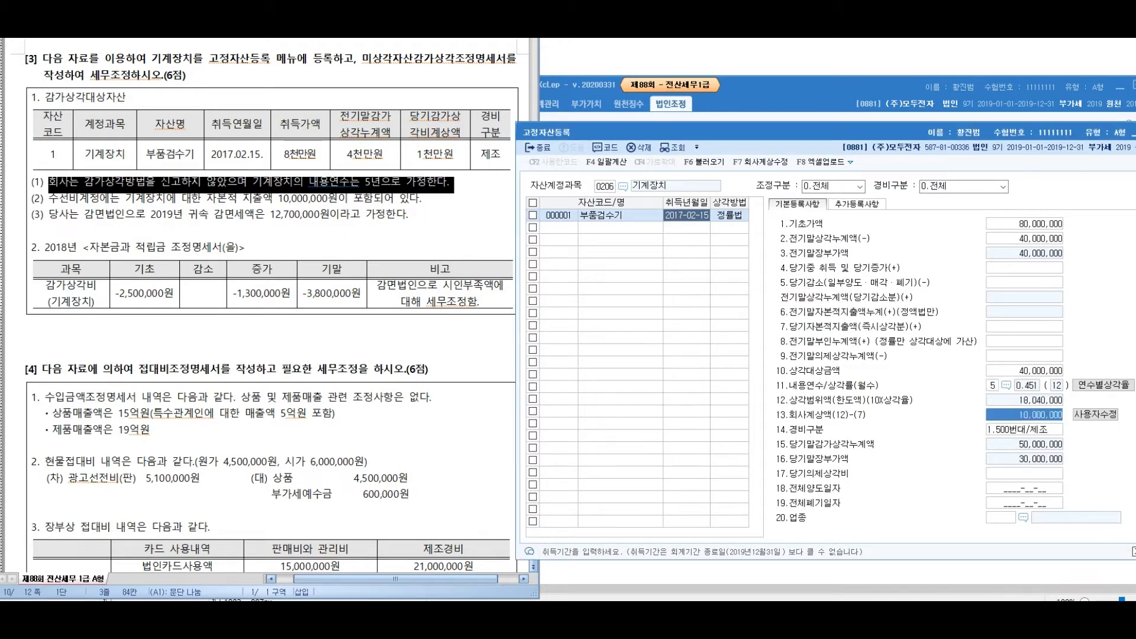
{"action": "left_click", "coordinate": [993, 385]}
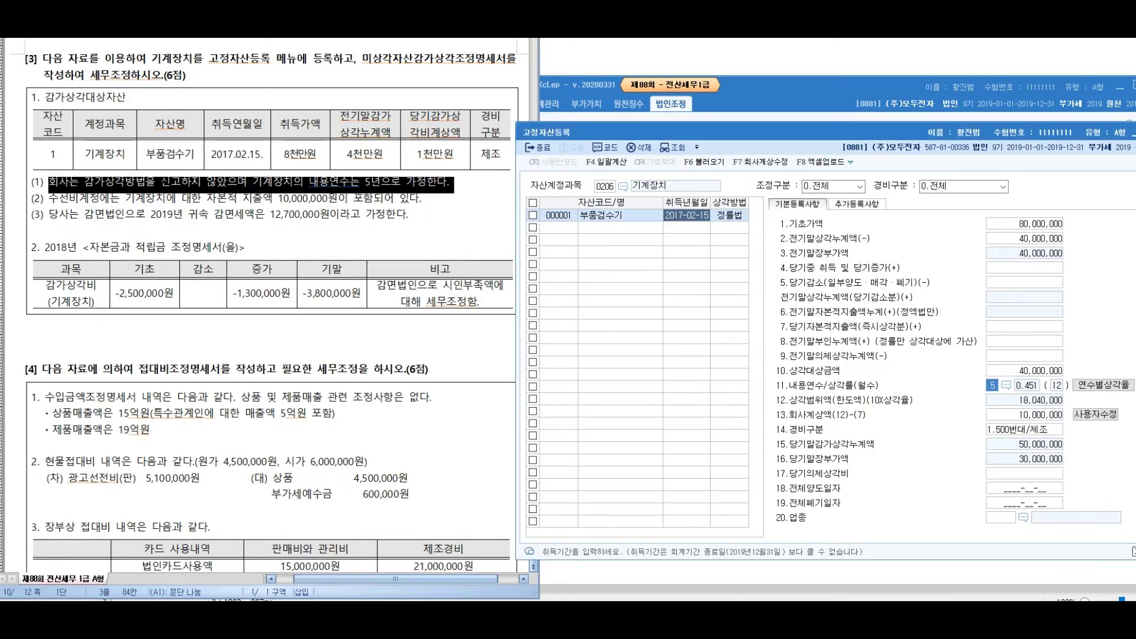
{"action": "left_click_drag", "start_coordinate": [59, 199], "coordinate": [421, 198]}
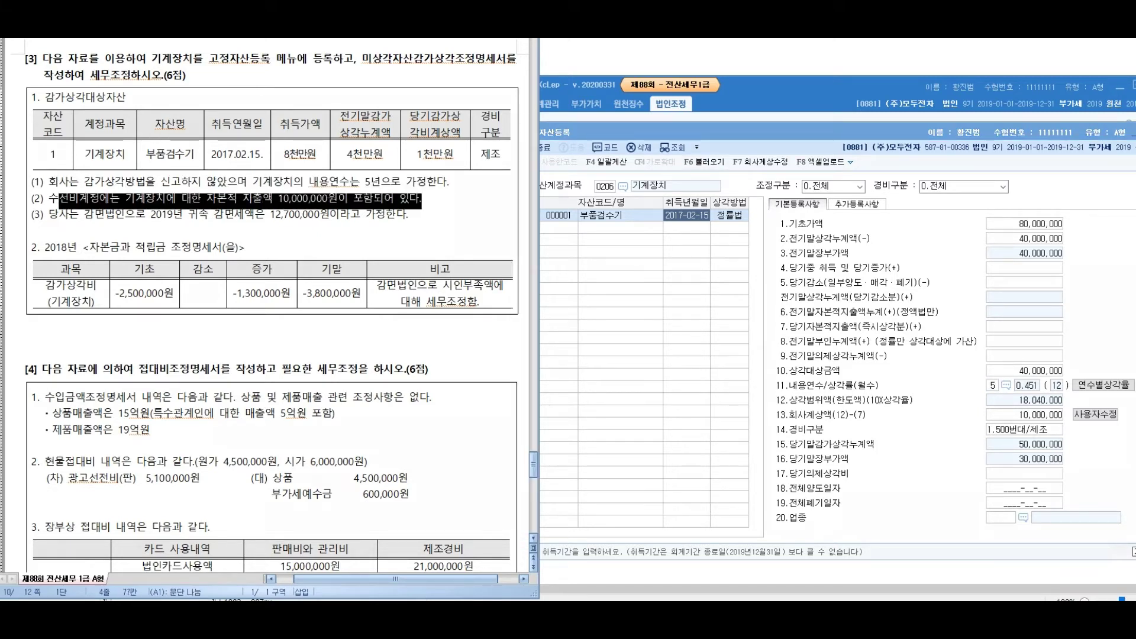
{"action": "mouse_move", "coordinate": [248, 234]}
{"action": "left_mouse_down"}
{"action": "mouse_move", "coordinate": [263, 303]}
{"action": "mouse_move", "coordinate": [234, 319]}
{"action": "left_mouse_up"}
{"action": "mouse_move", "coordinate": [327, 258]}
{"action": "left_mouse_down"}
{"action": "mouse_move", "coordinate": [381, 316]}
{"action": "mouse_move", "coordinate": [405, 293]}
{"action": "mouse_move", "coordinate": [431, 305]}
{"action": "mouse_move", "coordinate": [457, 295]}
{"action": "mouse_move", "coordinate": [459, 360]}
{"action": "left_mouse_up"}
{"action": "mouse_move", "coordinate": [470, 255]}
{"action": "left_mouse_down"}
{"action": "mouse_move", "coordinate": [500, 299]}
{"action": "mouse_move", "coordinate": [532, 305]}
{"action": "mouse_move", "coordinate": [533, 330]}
{"action": "left_mouse_up"}
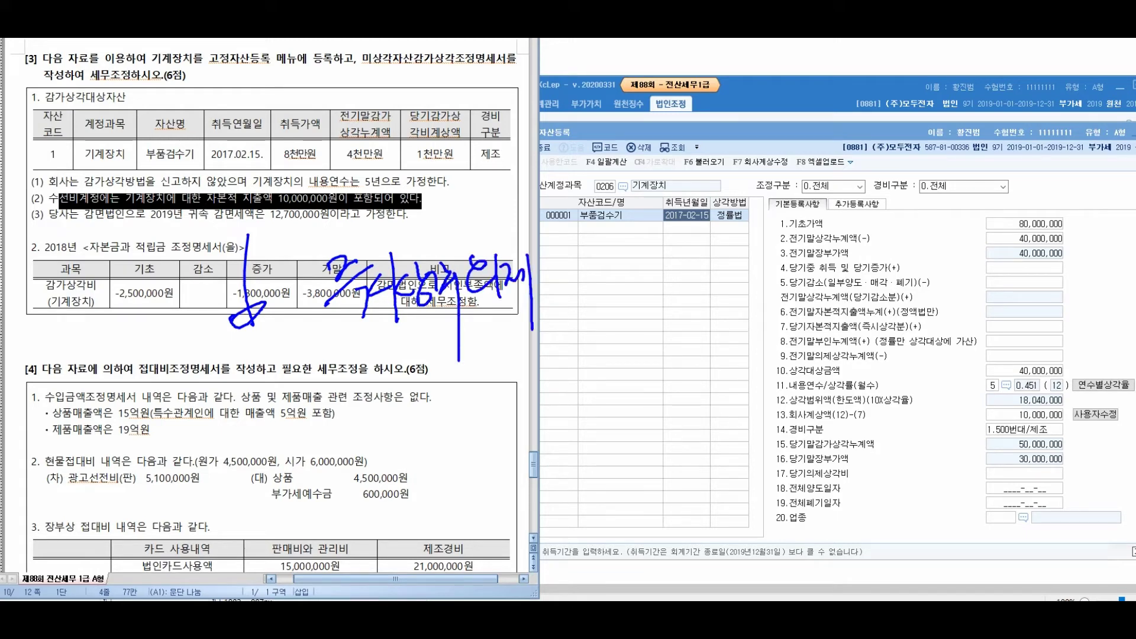
{"action": "left_click_drag", "start_coordinate": [782, 333], "coordinate": [951, 334]}
{"action": "mouse_move", "coordinate": [761, 311]}
{"action": "left_mouse_down"}
{"action": "mouse_move", "coordinate": [767, 329]}
{"action": "mouse_move", "coordinate": [823, 289]}
{"action": "left_mouse_up"}
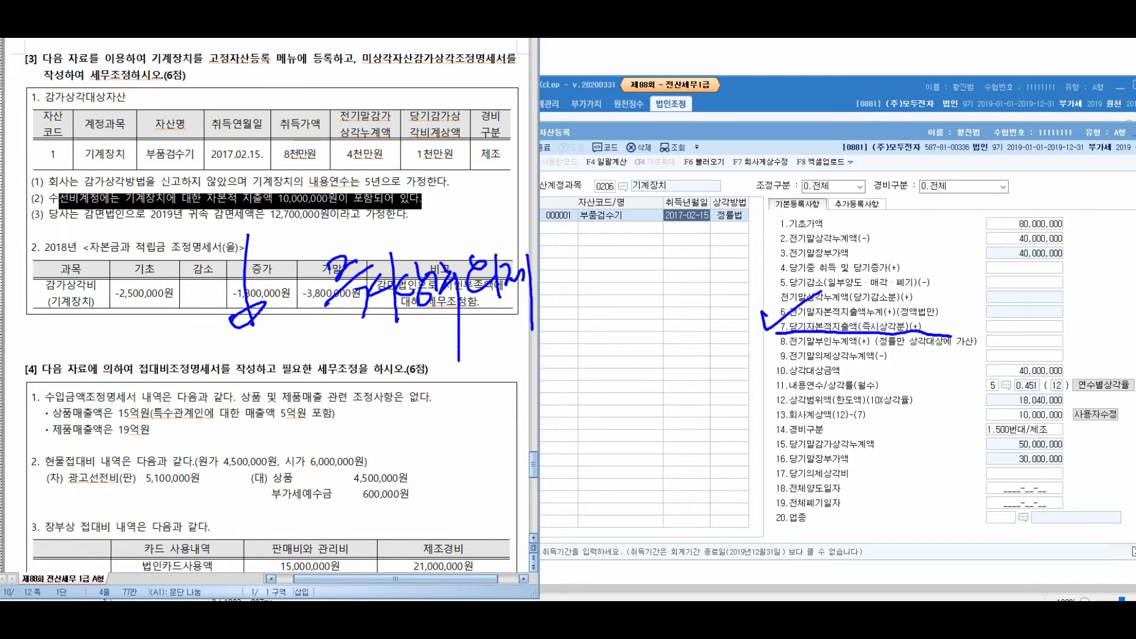
{"action": "mouse_move", "coordinate": [541, 292]}
{"action": "left_mouse_down"}
{"action": "mouse_move", "coordinate": [720, 330]}
{"action": "mouse_move", "coordinate": [733, 349]}
{"action": "mouse_move", "coordinate": [706, 368]}
{"action": "left_mouse_up"}
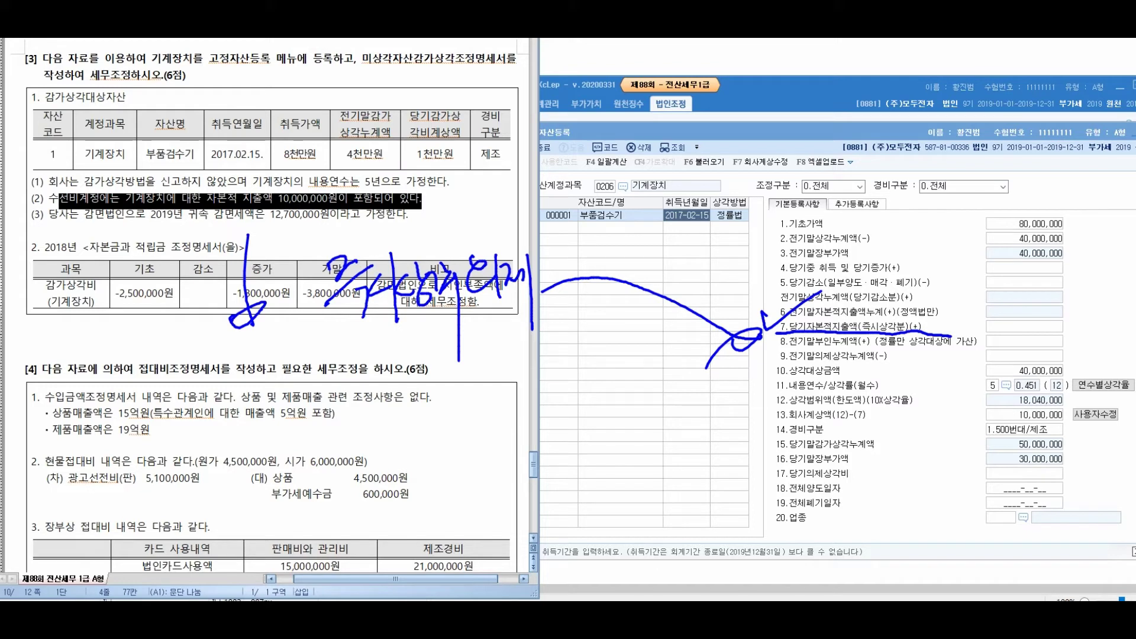
{"action": "left_click_drag", "start_coordinate": [180, 381], "coordinate": [204, 435]}
{"action": "left_click_drag", "start_coordinate": [205, 408], "coordinate": [236, 429]}
{"action": "mouse_move", "coordinate": [234, 385]}
{"action": "left_mouse_down"}
{"action": "mouse_move", "coordinate": [260, 378]}
{"action": "mouse_move", "coordinate": [285, 393]}
{"action": "left_mouse_up"}
{"action": "left_click_drag", "start_coordinate": [291, 355], "coordinate": [292, 450]}
{"action": "mouse_move", "coordinate": [284, 385]}
{"action": "left_mouse_down"}
{"action": "mouse_move", "coordinate": [296, 376]}
{"action": "mouse_move", "coordinate": [319, 410]}
{"action": "left_mouse_up"}
{"action": "mouse_move", "coordinate": [354, 359]}
{"action": "left_mouse_down"}
{"action": "mouse_move", "coordinate": [343, 416]}
{"action": "mouse_move", "coordinate": [402, 394]}
{"action": "mouse_move", "coordinate": [418, 413]}
{"action": "left_mouse_up"}
{"action": "left_click_drag", "start_coordinate": [427, 364], "coordinate": [445, 401]}
{"action": "mouse_move", "coordinate": [503, 349]}
{"action": "left_mouse_down"}
{"action": "mouse_move", "coordinate": [484, 372]}
{"action": "mouse_move", "coordinate": [506, 385]}
{"action": "left_mouse_up"}
{"action": "mouse_move", "coordinate": [509, 366]}
{"action": "left_mouse_down"}
{"action": "mouse_move", "coordinate": [510, 413]}
{"action": "mouse_move", "coordinate": [537, 391]}
{"action": "left_mouse_up"}
{"action": "mouse_move", "coordinate": [538, 362]}
{"action": "left_mouse_down"}
{"action": "mouse_move", "coordinate": [545, 381]}
{"action": "mouse_move", "coordinate": [565, 382]}
{"action": "left_mouse_up"}
{"action": "left_click_drag", "start_coordinate": [564, 376], "coordinate": [573, 397]}
{"action": "left_click_drag", "start_coordinate": [569, 349], "coordinate": [593, 371]}
{"action": "mouse_move", "coordinate": [598, 335]}
{"action": "left_mouse_down"}
{"action": "mouse_move", "coordinate": [598, 409]}
{"action": "mouse_move", "coordinate": [618, 367]}
{"action": "left_mouse_up"}
{"action": "left_click_drag", "start_coordinate": [605, 349], "coordinate": [630, 384]}
{"action": "left_click_drag", "start_coordinate": [617, 373], "coordinate": [642, 395]}
{"action": "left_click_drag", "start_coordinate": [634, 336], "coordinate": [644, 416]}
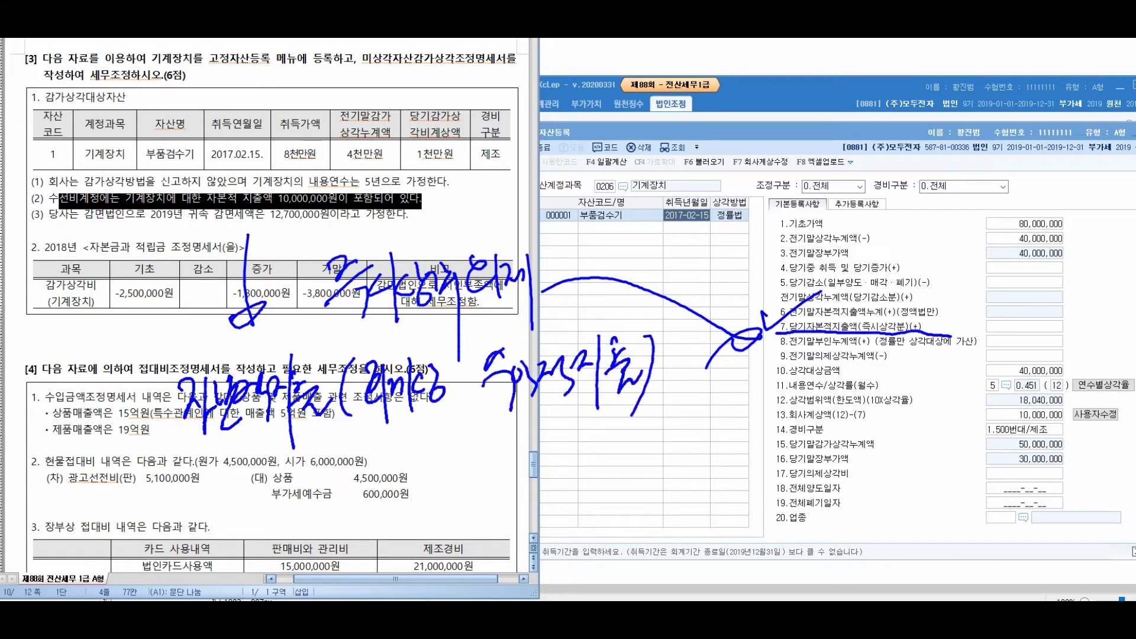
{"action": "left_click_drag", "start_coordinate": [181, 454], "coordinate": [687, 382]}
{"action": "mouse_move", "coordinate": [114, 323]}
{"action": "left_mouse_down"}
{"action": "mouse_move", "coordinate": [142, 440]}
{"action": "mouse_move", "coordinate": [123, 237]}
{"action": "left_mouse_up"}
{"action": "mouse_move", "coordinate": [106, 265]}
{"action": "left_mouse_down"}
{"action": "mouse_move", "coordinate": [122, 236]}
{"action": "mouse_move", "coordinate": [148, 266]}
{"action": "left_mouse_up"}
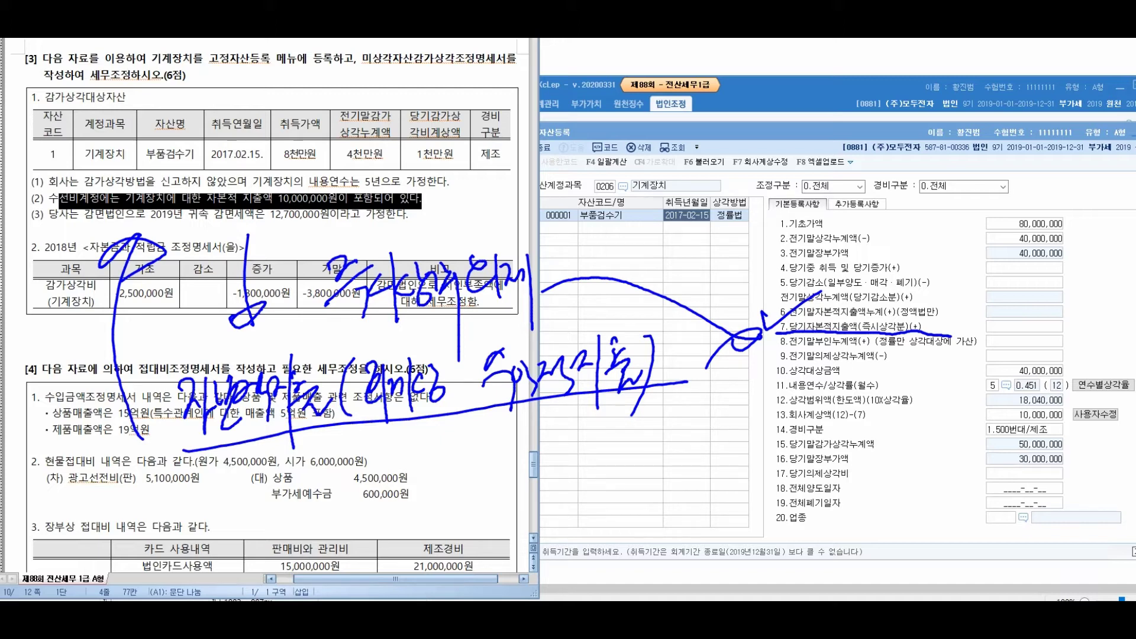
{"action": "key", "text": "Escape"}
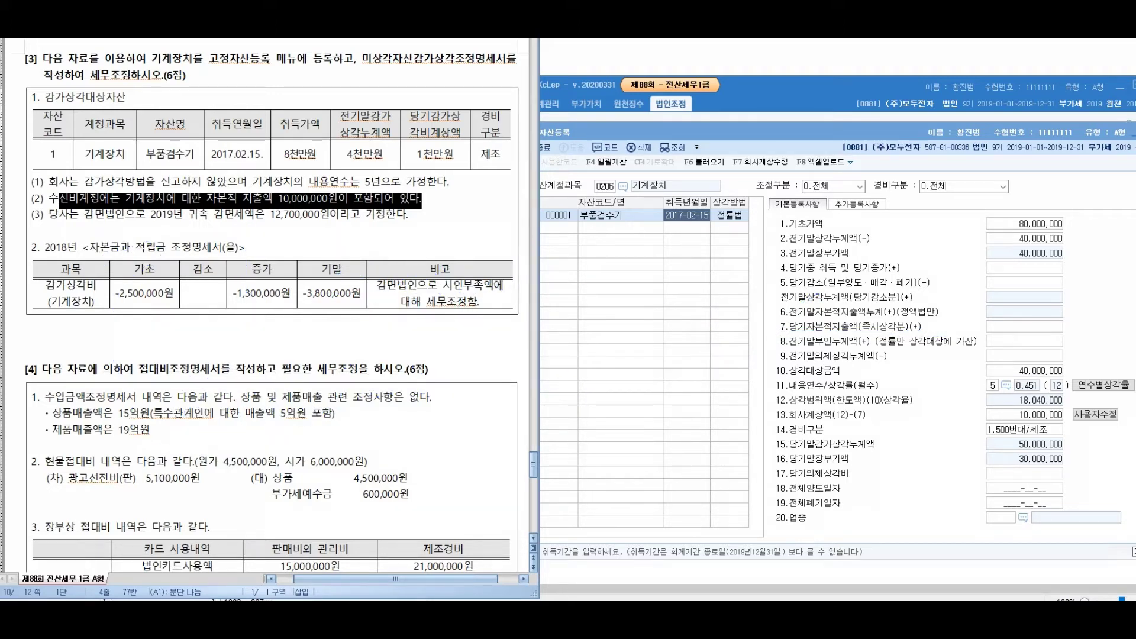
Step: Set the asset's 당기자본적지출액(즉시상각분) to 10,000,000 and highlight note (3) on the 2019 감면세액 in the problem sheet
{"action": "left_click", "coordinate": [1023, 326]}
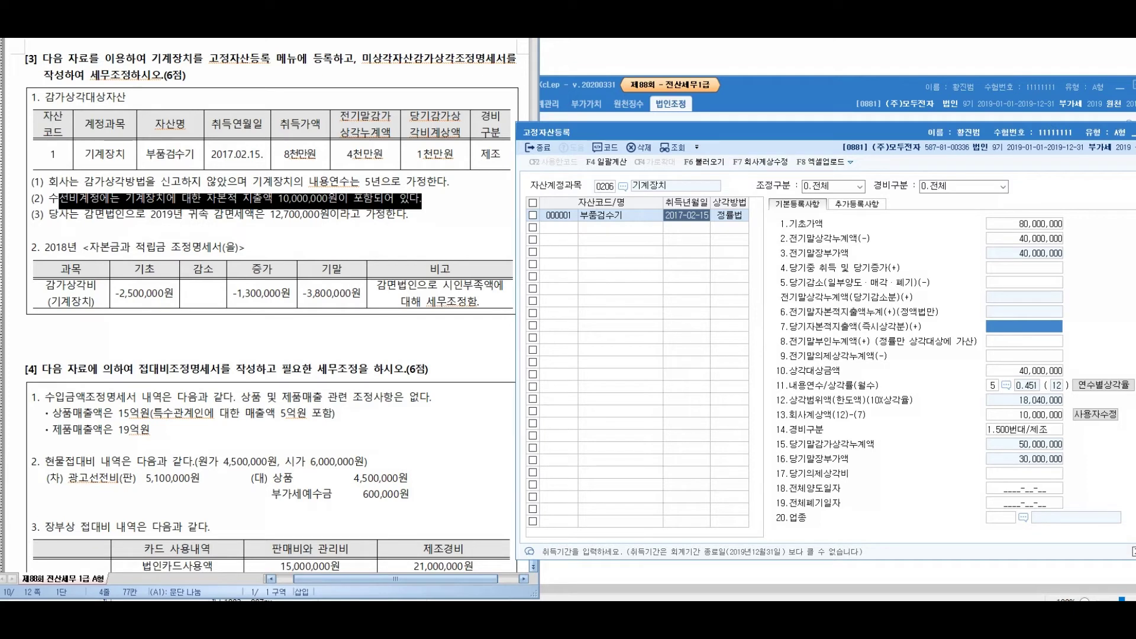
{"action": "type", "text": "10000000"}
{"action": "key", "text": "Return"}
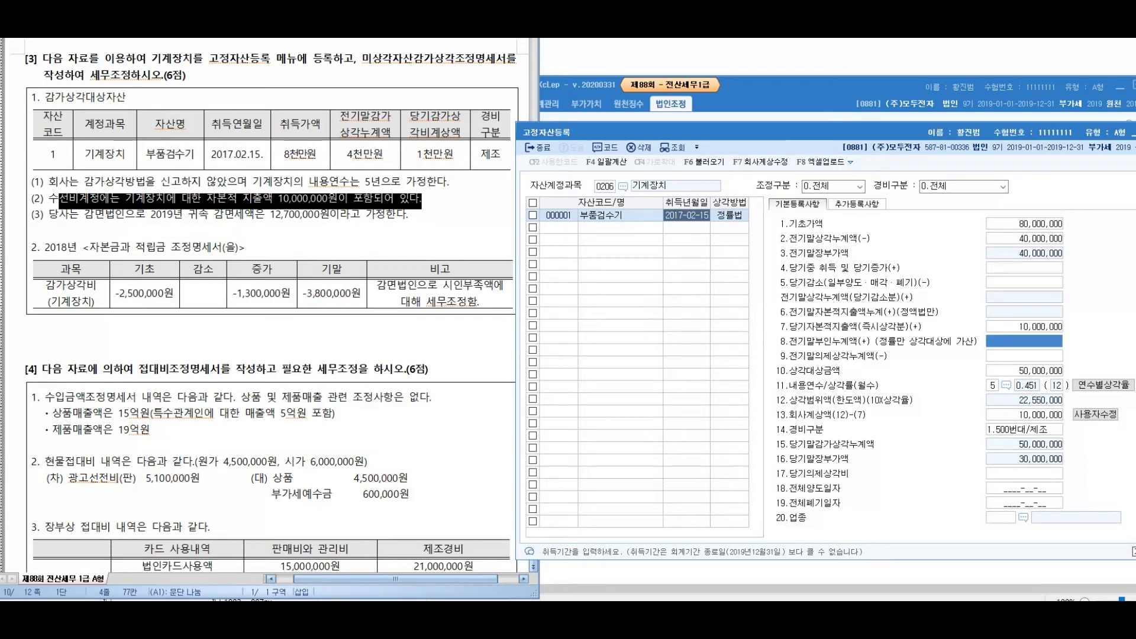
{"action": "left_click_drag", "start_coordinate": [49, 214], "coordinate": [407, 214]}
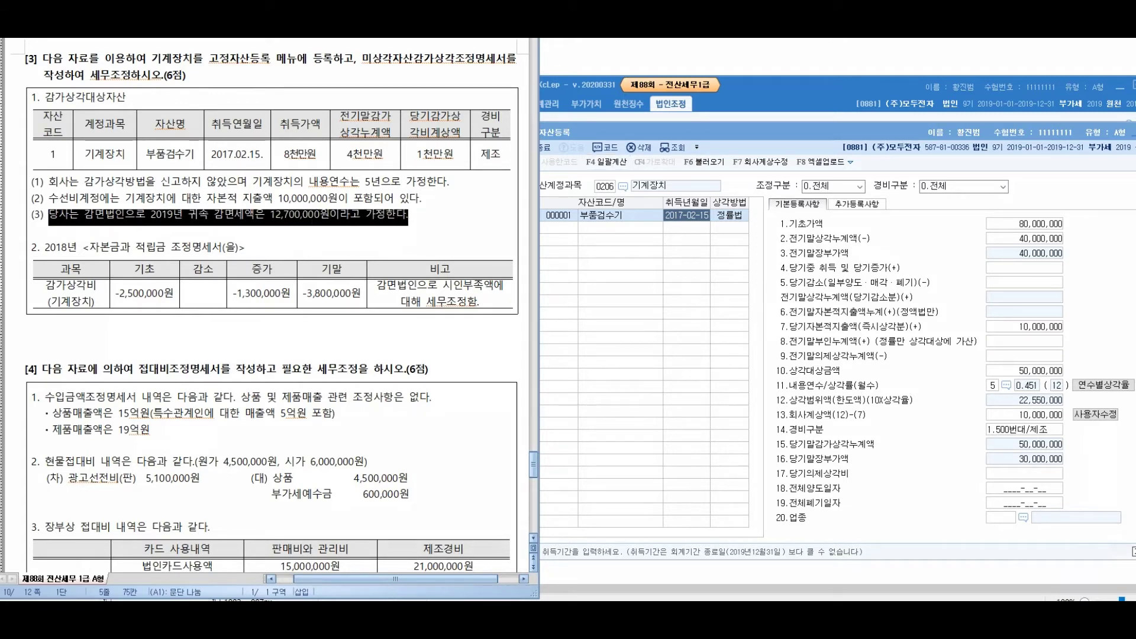
{"action": "left_click_drag", "start_coordinate": [304, 177], "coordinate": [475, 155]}
{"action": "mouse_move", "coordinate": [584, 167]}
{"action": "left_mouse_down"}
{"action": "mouse_move", "coordinate": [571, 221]}
{"action": "mouse_move", "coordinate": [618, 195]}
{"action": "mouse_move", "coordinate": [752, 173]}
{"action": "left_mouse_up"}
{"action": "mouse_move", "coordinate": [589, 256]}
{"action": "left_mouse_down"}
{"action": "mouse_move", "coordinate": [616, 265]}
{"action": "mouse_move", "coordinate": [628, 300]}
{"action": "left_mouse_up"}
{"action": "mouse_move", "coordinate": [626, 254]}
{"action": "left_mouse_down"}
{"action": "mouse_move", "coordinate": [640, 284]}
{"action": "mouse_move", "coordinate": [662, 281]}
{"action": "left_mouse_up"}
{"action": "mouse_move", "coordinate": [668, 245]}
{"action": "left_mouse_down"}
{"action": "mouse_move", "coordinate": [674, 303]}
{"action": "mouse_move", "coordinate": [747, 253]}
{"action": "mouse_move", "coordinate": [758, 279]}
{"action": "mouse_move", "coordinate": [792, 298]}
{"action": "left_mouse_up"}
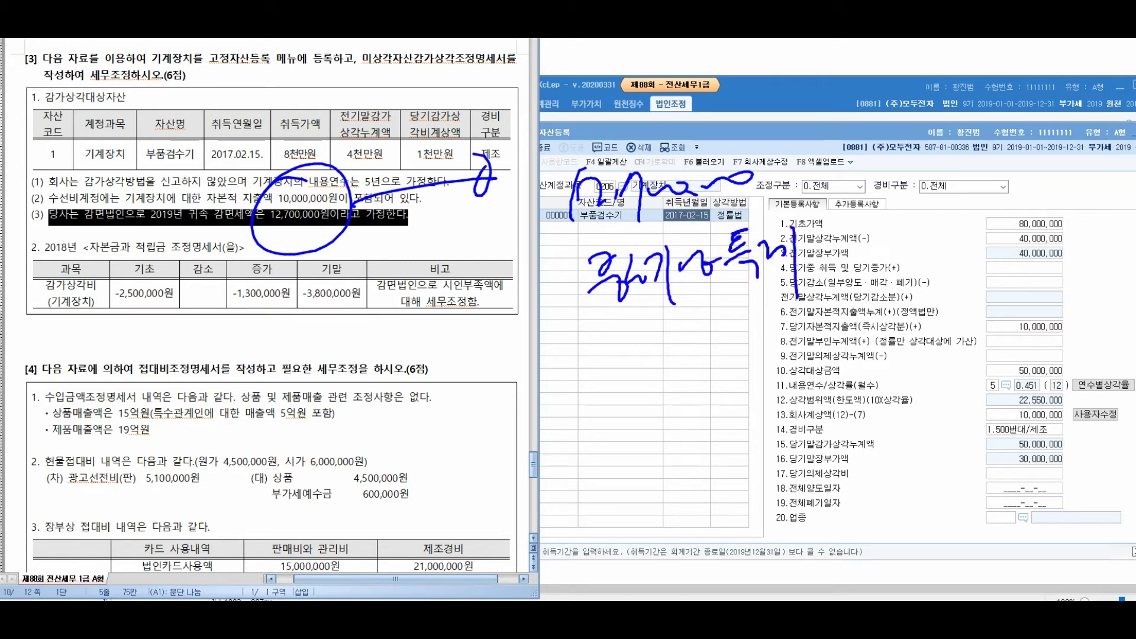
{"action": "left_click_drag", "start_coordinate": [892, 185], "coordinate": [876, 270]}
{"action": "left_click_drag", "start_coordinate": [894, 204], "coordinate": [914, 244]}
{"action": "mouse_move", "coordinate": [923, 204]}
{"action": "left_mouse_down"}
{"action": "mouse_move", "coordinate": [932, 237]}
{"action": "mouse_move", "coordinate": [953, 213]}
{"action": "left_mouse_up"}
{"action": "mouse_move", "coordinate": [950, 189]}
{"action": "left_mouse_down"}
{"action": "mouse_move", "coordinate": [966, 244]}
{"action": "mouse_move", "coordinate": [995, 231]}
{"action": "left_mouse_up"}
{"action": "mouse_move", "coordinate": [970, 228]}
{"action": "left_mouse_down"}
{"action": "mouse_move", "coordinate": [1011, 209]}
{"action": "mouse_move", "coordinate": [1004, 260]}
{"action": "left_mouse_up"}
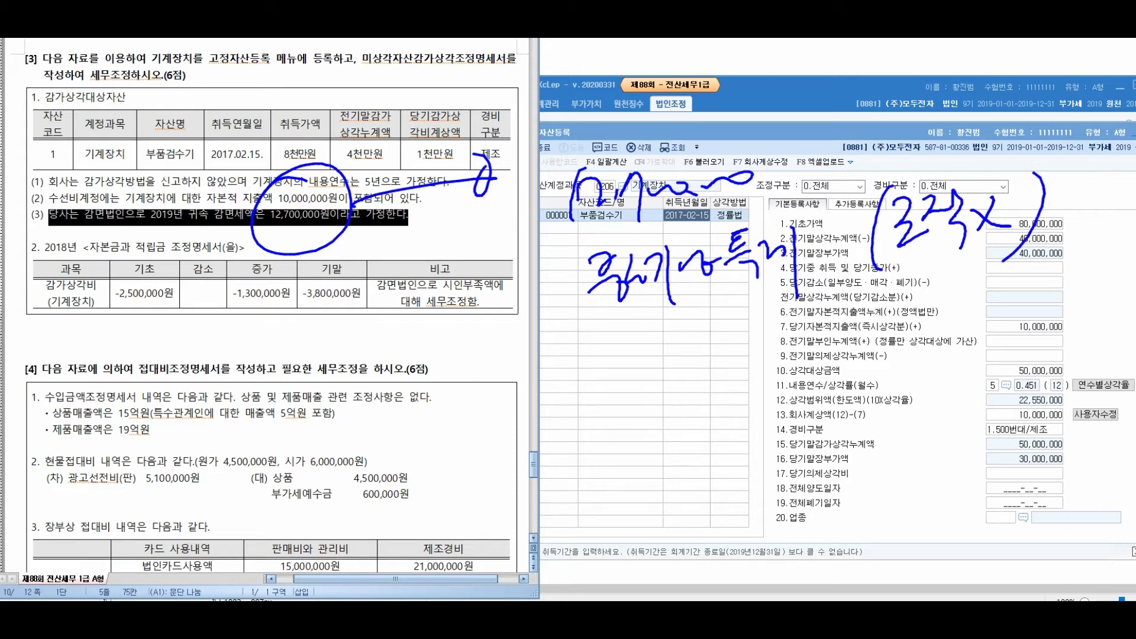
{"action": "left_click_drag", "start_coordinate": [435, 191], "coordinate": [457, 417]}
{"action": "left_click_drag", "start_coordinate": [440, 387], "coordinate": [478, 392]}
{"action": "mouse_move", "coordinate": [408, 432]}
{"action": "left_mouse_down"}
{"action": "mouse_move", "coordinate": [497, 366]}
{"action": "mouse_move", "coordinate": [610, 421]}
{"action": "left_mouse_up"}
{"action": "left_click_drag", "start_coordinate": [609, 379], "coordinate": [642, 429]}
{"action": "left_click_drag", "start_coordinate": [651, 369], "coordinate": [668, 413]}
{"action": "mouse_move", "coordinate": [689, 362]}
{"action": "left_mouse_down"}
{"action": "mouse_move", "coordinate": [697, 403]}
{"action": "mouse_move", "coordinate": [709, 348]}
{"action": "left_mouse_up"}
{"action": "mouse_move", "coordinate": [677, 381]}
{"action": "left_mouse_down"}
{"action": "mouse_move", "coordinate": [711, 403]}
{"action": "mouse_move", "coordinate": [734, 396]}
{"action": "left_mouse_up"}
{"action": "left_click_drag", "start_coordinate": [749, 351], "coordinate": [749, 416]}
{"action": "left_click_drag", "start_coordinate": [762, 362], "coordinate": [807, 408]}
{"action": "left_click_drag", "start_coordinate": [803, 350], "coordinate": [834, 400]}
{"action": "left_click_drag", "start_coordinate": [858, 351], "coordinate": [877, 383]}
{"action": "left_click_drag", "start_coordinate": [496, 474], "coordinate": [485, 525]}
{"action": "left_click_drag", "start_coordinate": [498, 491], "coordinate": [540, 532]}
{"action": "mouse_move", "coordinate": [542, 473]}
{"action": "left_mouse_down"}
{"action": "mouse_move", "coordinate": [562, 535]}
{"action": "mouse_move", "coordinate": [575, 517]}
{"action": "left_mouse_up"}
{"action": "left_click_drag", "start_coordinate": [575, 479], "coordinate": [605, 513]}
{"action": "left_click_drag", "start_coordinate": [604, 477], "coordinate": [615, 489]}
{"action": "left_click_drag", "start_coordinate": [593, 506], "coordinate": [612, 523]}
{"action": "mouse_move", "coordinate": [639, 465]}
{"action": "left_mouse_down"}
{"action": "mouse_move", "coordinate": [650, 496]}
{"action": "mouse_move", "coordinate": [674, 480]}
{"action": "left_mouse_up"}
{"action": "left_click_drag", "start_coordinate": [667, 485], "coordinate": [699, 500]}
{"action": "left_click_drag", "start_coordinate": [706, 454], "coordinate": [718, 494]}
{"action": "left_click_drag", "start_coordinate": [750, 435], "coordinate": [734, 480]}
{"action": "left_click_drag", "start_coordinate": [764, 450], "coordinate": [807, 477]}
{"action": "mouse_move", "coordinate": [814, 438]}
{"action": "left_mouse_down"}
{"action": "mouse_move", "coordinate": [836, 473]}
{"action": "mouse_move", "coordinate": [858, 453]}
{"action": "left_mouse_up"}
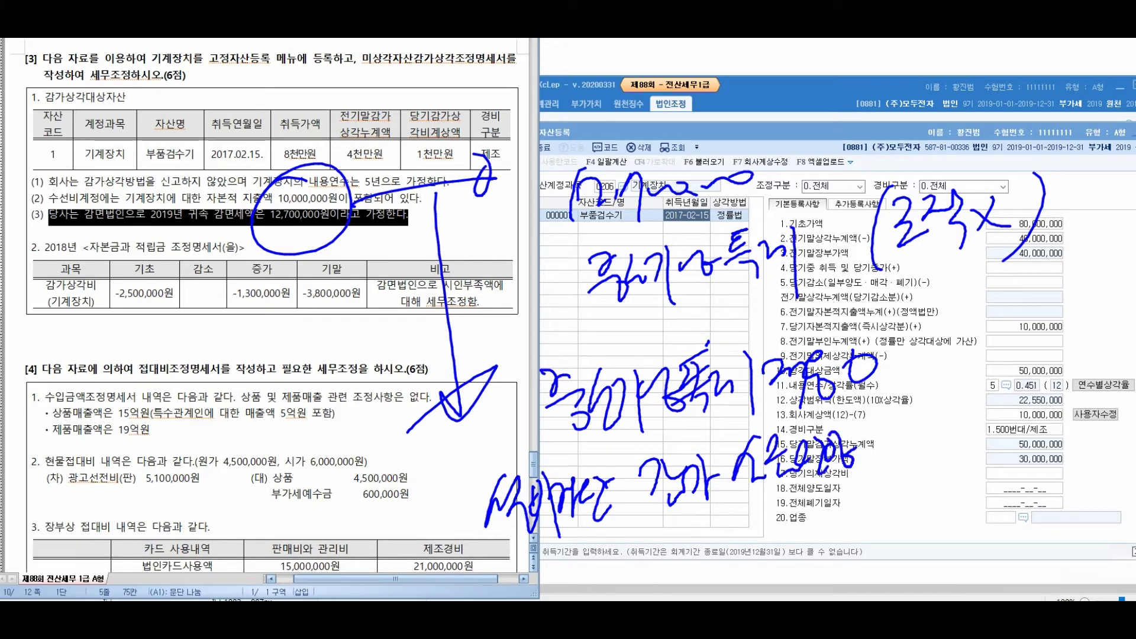
{"action": "left_click_drag", "start_coordinate": [892, 409], "coordinate": [884, 457]}
{"action": "left_click_drag", "start_coordinate": [899, 412], "coordinate": [932, 445]}
{"action": "mouse_move", "coordinate": [938, 412]}
{"action": "left_mouse_down"}
{"action": "mouse_move", "coordinate": [942, 432]}
{"action": "mouse_move", "coordinate": [955, 421]}
{"action": "left_mouse_up"}
{"action": "left_click_drag", "start_coordinate": [932, 426], "coordinate": [969, 451]}
{"action": "mouse_move", "coordinate": [970, 402]}
{"action": "left_mouse_down"}
{"action": "mouse_move", "coordinate": [992, 432]}
{"action": "mouse_move", "coordinate": [1024, 432]}
{"action": "left_mouse_up"}
{"action": "mouse_move", "coordinate": [1022, 395]}
{"action": "left_mouse_down"}
{"action": "mouse_move", "coordinate": [1039, 429]}
{"action": "mouse_move", "coordinate": [1051, 419]}
{"action": "left_mouse_up"}
{"action": "left_click_drag", "start_coordinate": [1044, 382], "coordinate": [1067, 458]}
{"action": "left_click_drag", "start_coordinate": [749, 503], "coordinate": [1089, 423]}
{"action": "mouse_move", "coordinate": [778, 536]}
{"action": "left_mouse_down"}
{"action": "mouse_move", "coordinate": [828, 521]}
{"action": "mouse_move", "coordinate": [829, 551]}
{"action": "left_mouse_up"}
{"action": "mouse_move", "coordinate": [846, 503]}
{"action": "left_mouse_down"}
{"action": "mouse_move", "coordinate": [855, 553]}
{"action": "mouse_move", "coordinate": [876, 549]}
{"action": "left_mouse_up"}
{"action": "left_click_drag", "start_coordinate": [882, 488], "coordinate": [884, 556]}
{"action": "left_click_drag", "start_coordinate": [890, 515], "coordinate": [900, 536]}
{"action": "mouse_move", "coordinate": [914, 494]}
{"action": "left_mouse_down"}
{"action": "mouse_move", "coordinate": [922, 544]}
{"action": "mouse_move", "coordinate": [932, 524]}
{"action": "left_mouse_up"}
{"action": "mouse_move", "coordinate": [941, 491]}
{"action": "left_mouse_down"}
{"action": "mouse_move", "coordinate": [962, 528]}
{"action": "mouse_move", "coordinate": [982, 523]}
{"action": "left_mouse_up"}
{"action": "left_click_drag", "start_coordinate": [991, 500], "coordinate": [1006, 491]}
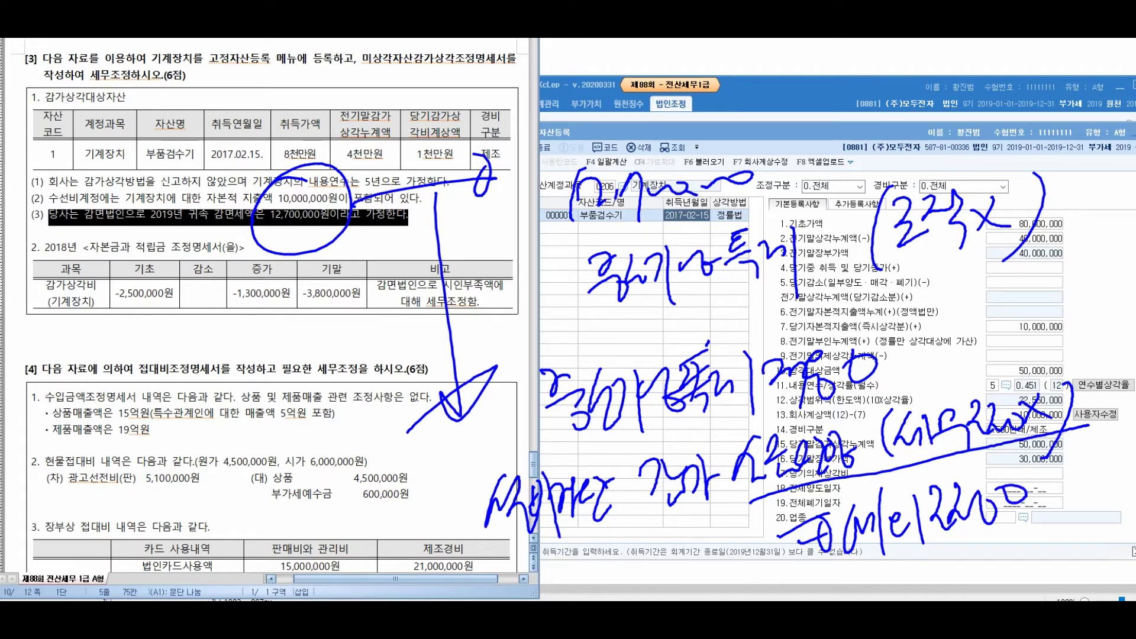
{"action": "left_click_drag", "start_coordinate": [801, 123], "coordinate": [640, 221]}
{"action": "mouse_move", "coordinate": [663, 158]}
{"action": "left_mouse_down"}
{"action": "mouse_move", "coordinate": [794, 240]}
{"action": "mouse_move", "coordinate": [857, 296]}
{"action": "left_mouse_up"}
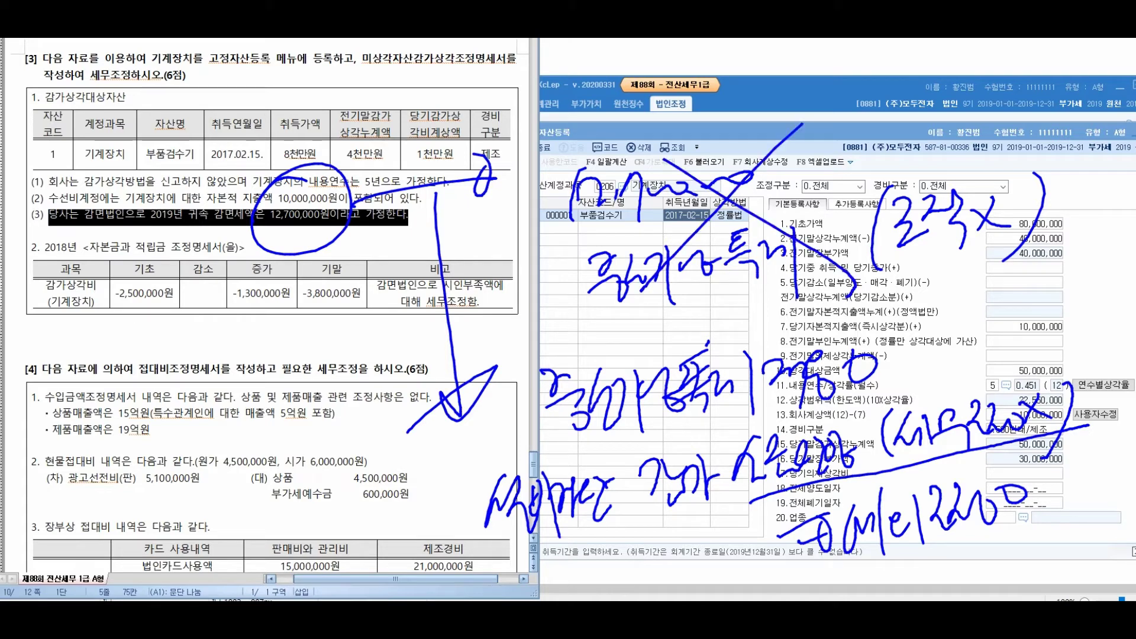
{"action": "mouse_move", "coordinate": [582, 509]}
{"action": "left_mouse_down"}
{"action": "mouse_move", "coordinate": [953, 467]}
{"action": "mouse_move", "coordinate": [1006, 408]}
{"action": "mouse_move", "coordinate": [965, 426]}
{"action": "left_mouse_up"}
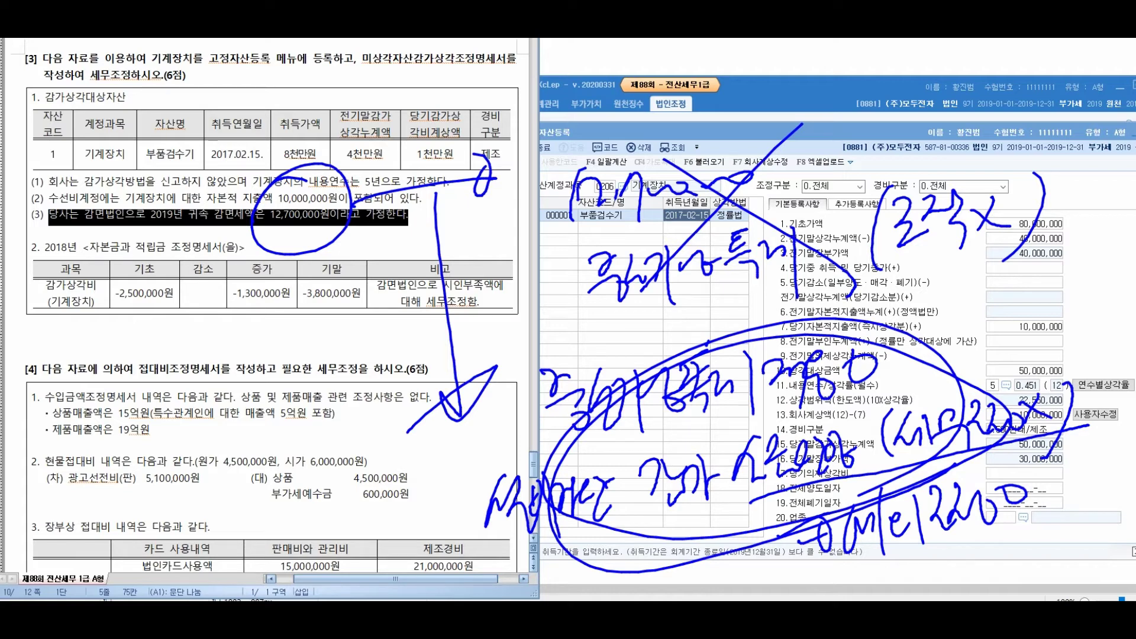
{"action": "mouse_move", "coordinate": [246, 202]}
{"action": "left_mouse_down"}
{"action": "mouse_move", "coordinate": [181, 252]}
{"action": "mouse_move", "coordinate": [192, 236]}
{"action": "left_mouse_up"}
{"action": "mouse_move", "coordinate": [378, 296]}
{"action": "left_mouse_down"}
{"action": "mouse_move", "coordinate": [307, 263]}
{"action": "mouse_move", "coordinate": [298, 323]}
{"action": "left_mouse_up"}
{"action": "mouse_move", "coordinate": [467, 324]}
{"action": "left_mouse_down"}
{"action": "mouse_move", "coordinate": [426, 313]}
{"action": "mouse_move", "coordinate": [532, 312]}
{"action": "left_mouse_up"}
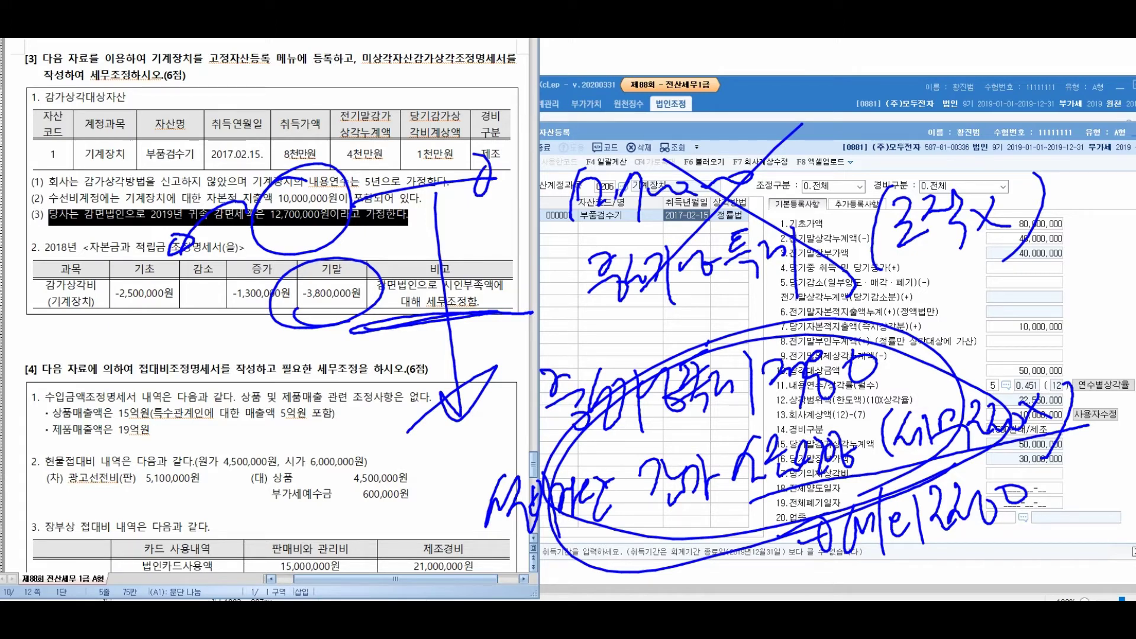
{"action": "key", "text": "Escape"}
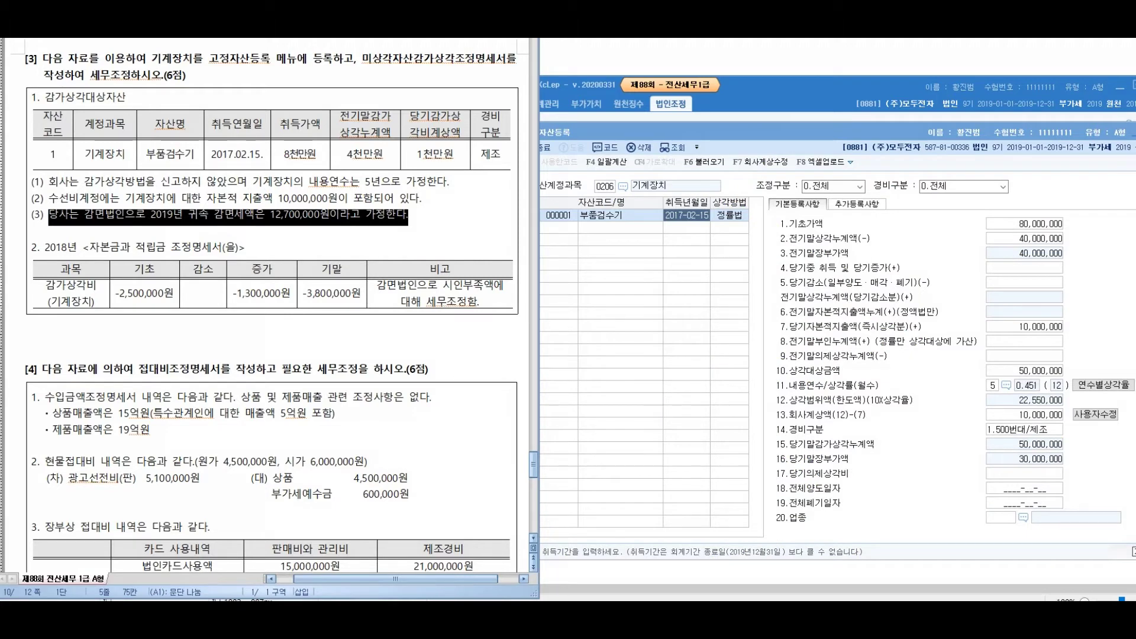
{"action": "key", "text": "alt+Tab"}
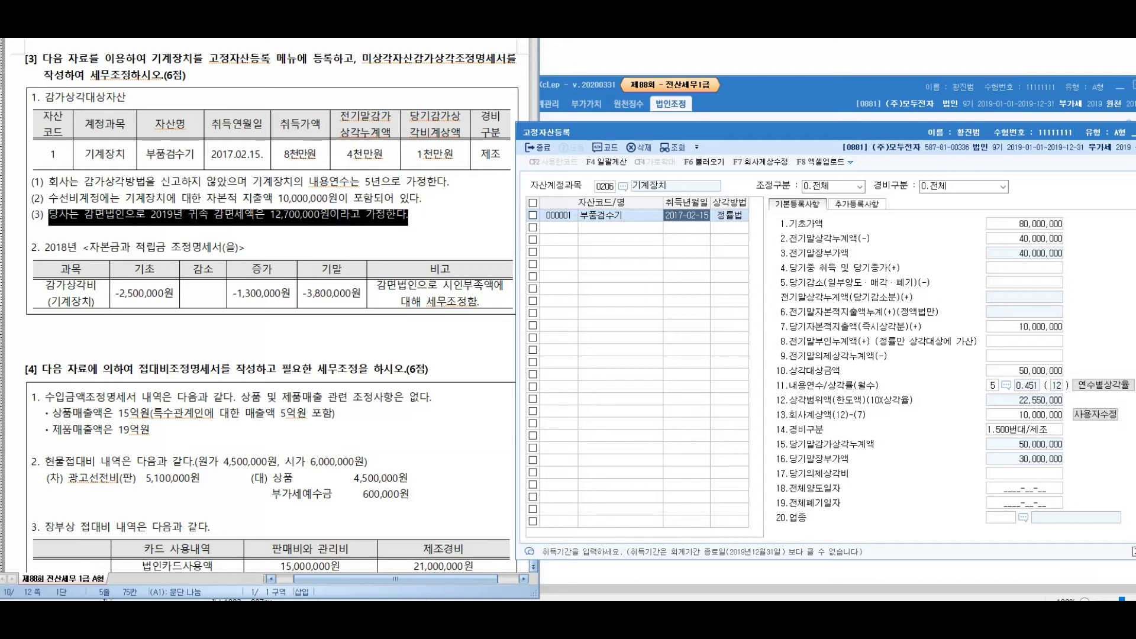
{"action": "key", "text": "Return"}
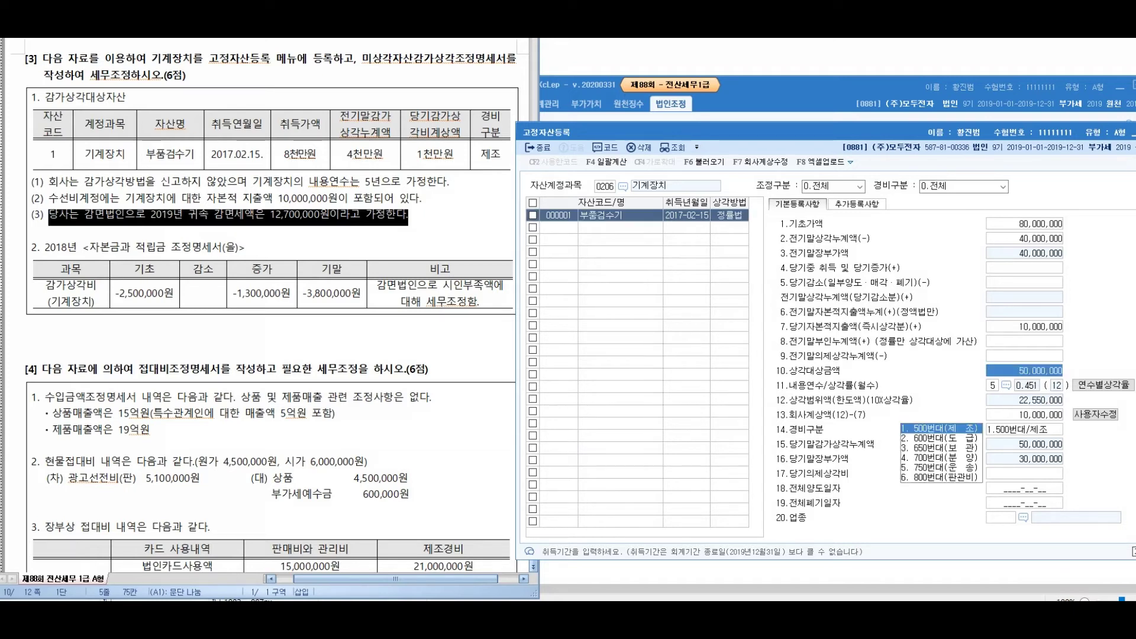
{"action": "key", "text": "Return"}
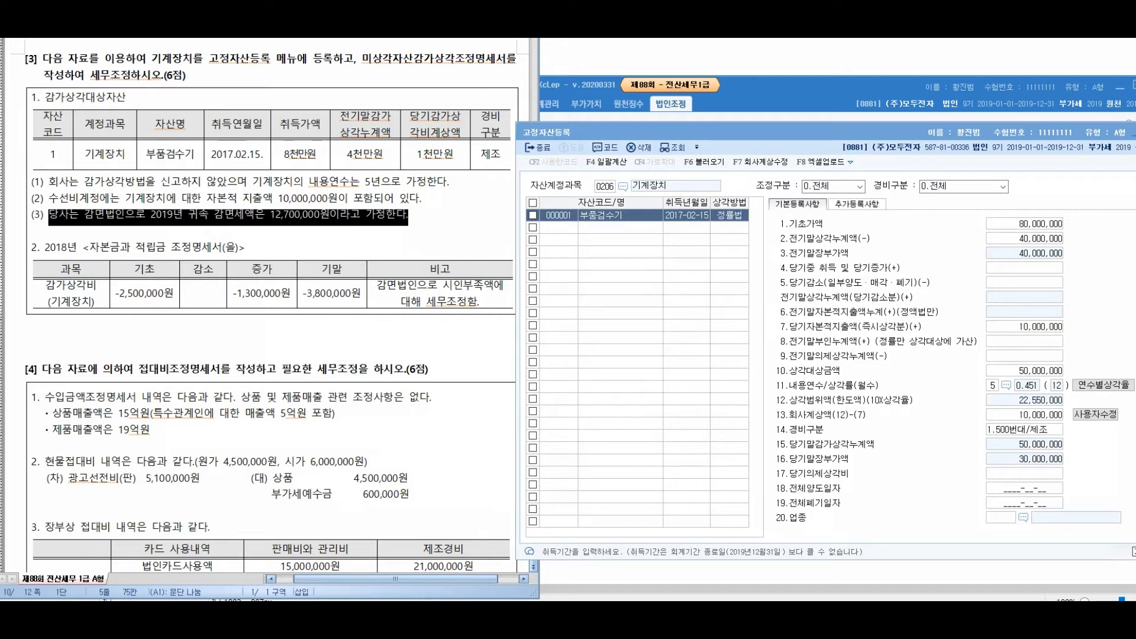
{"action": "mouse_move", "coordinate": [781, 382]}
{"action": "left_mouse_down"}
{"action": "mouse_move", "coordinate": [874, 368]}
{"action": "mouse_move", "coordinate": [796, 384]}
{"action": "left_mouse_up"}
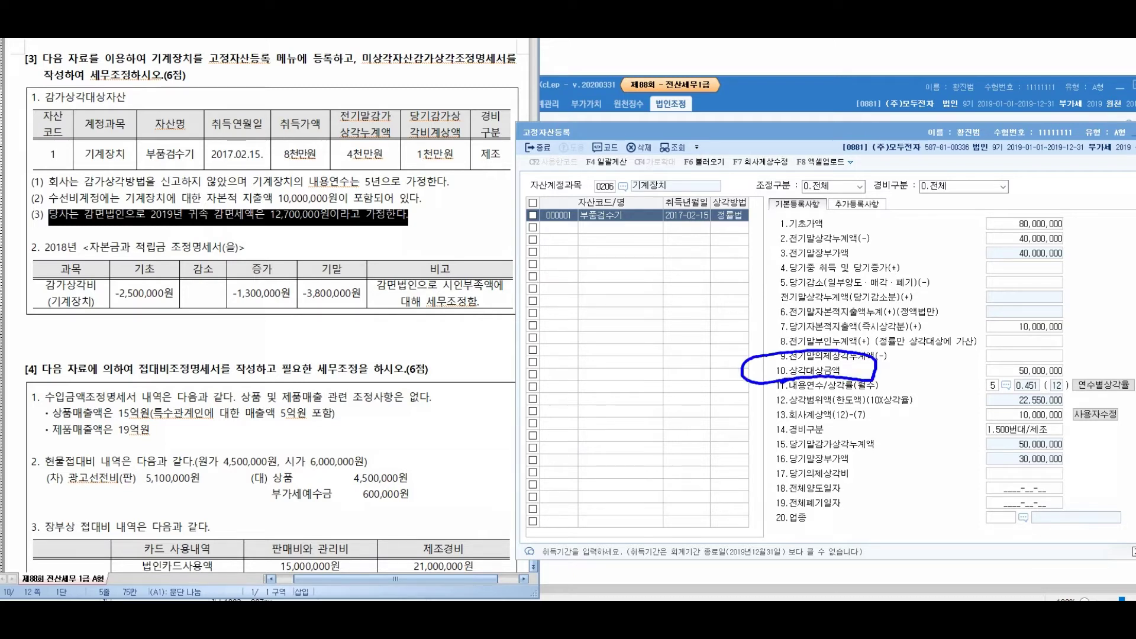
{"action": "left_click_drag", "start_coordinate": [1000, 381], "coordinate": [1040, 386]}
{"action": "mouse_move", "coordinate": [787, 352]}
{"action": "left_mouse_down"}
{"action": "mouse_move", "coordinate": [987, 346]}
{"action": "mouse_move", "coordinate": [989, 310]}
{"action": "mouse_move", "coordinate": [948, 324]}
{"action": "mouse_move", "coordinate": [966, 323]}
{"action": "left_mouse_up"}
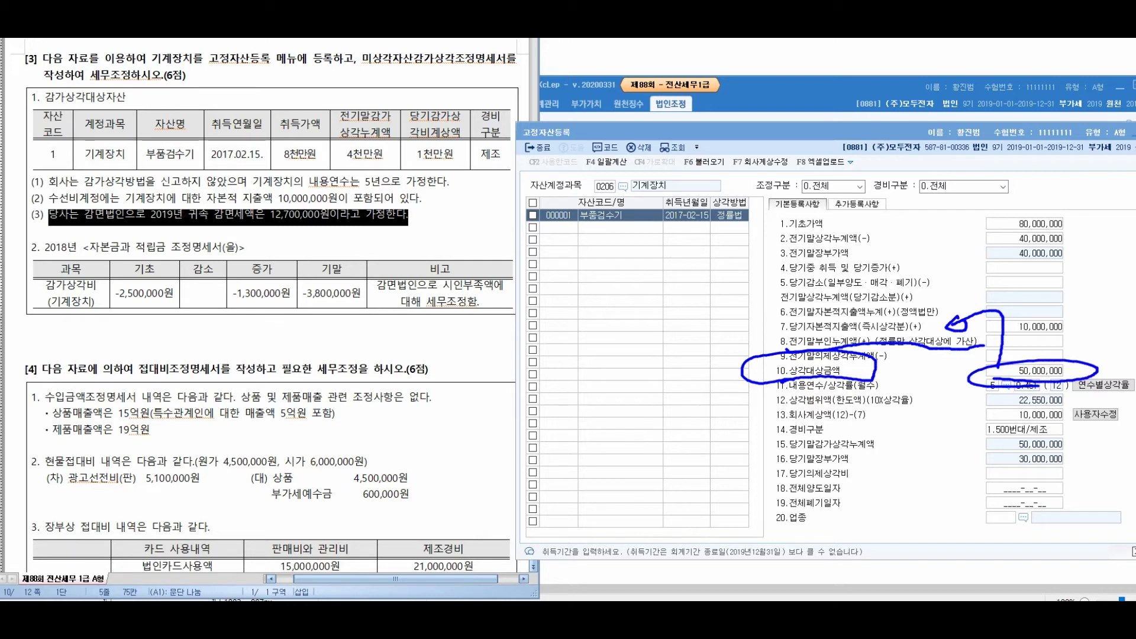
{"action": "mouse_move", "coordinate": [826, 325]}
{"action": "left_mouse_down"}
{"action": "mouse_move", "coordinate": [659, 323]}
{"action": "mouse_move", "coordinate": [689, 329]}
{"action": "mouse_move", "coordinate": [662, 300]}
{"action": "left_mouse_up"}
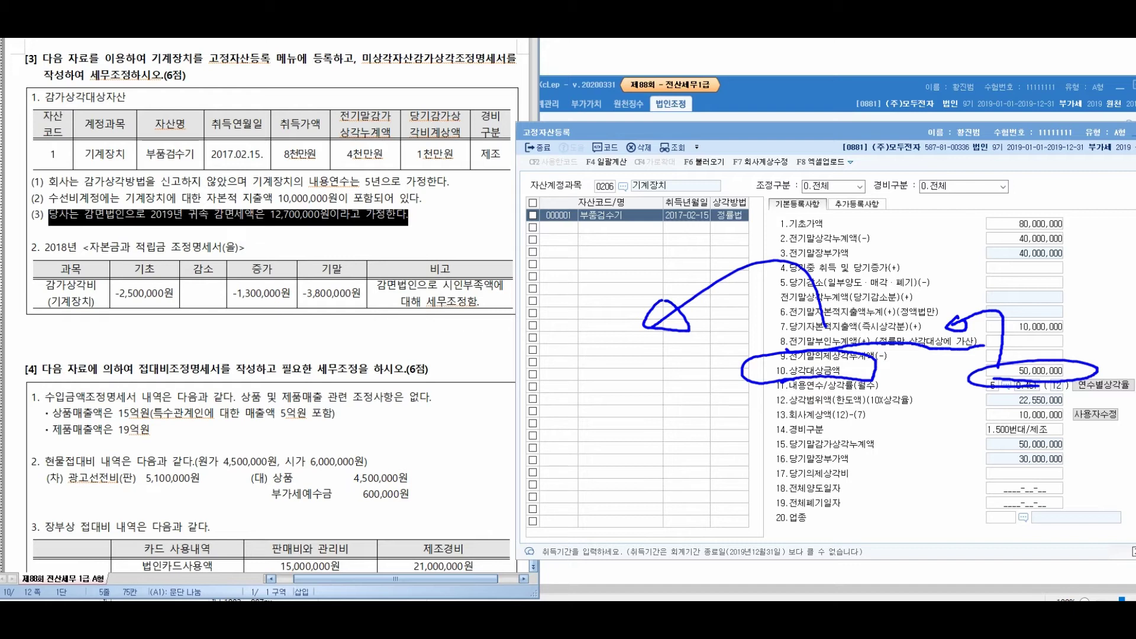
{"action": "mouse_move", "coordinate": [457, 341]}
{"action": "left_mouse_down"}
{"action": "mouse_move", "coordinate": [459, 371]}
{"action": "mouse_move", "coordinate": [514, 346]}
{"action": "mouse_move", "coordinate": [565, 358]}
{"action": "mouse_move", "coordinate": [592, 393]}
{"action": "left_mouse_up"}
{"action": "left_click_drag", "start_coordinate": [515, 394], "coordinate": [506, 448]}
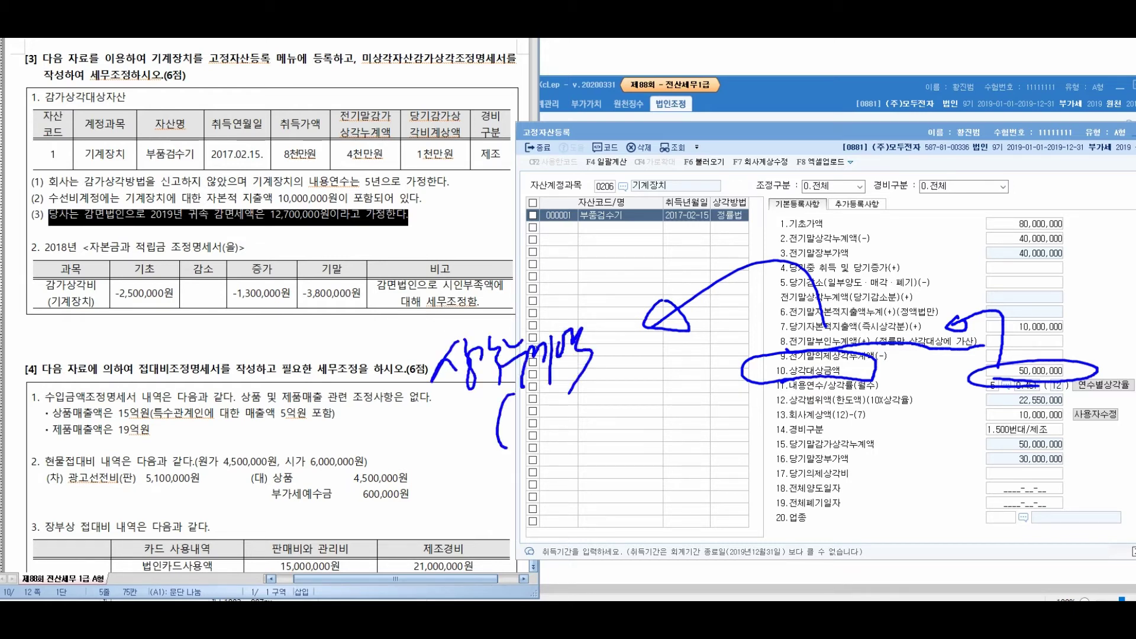
{"action": "mouse_move", "coordinate": [520, 391]}
{"action": "left_mouse_down"}
{"action": "mouse_move", "coordinate": [550, 414]}
{"action": "mouse_move", "coordinate": [583, 397]}
{"action": "mouse_move", "coordinate": [597, 414]}
{"action": "mouse_move", "coordinate": [620, 414]}
{"action": "mouse_move", "coordinate": [661, 384]}
{"action": "left_mouse_up"}
{"action": "left_click_drag", "start_coordinate": [414, 373], "coordinate": [380, 390]}
{"action": "left_click_drag", "start_coordinate": [484, 480], "coordinate": [717, 405]}
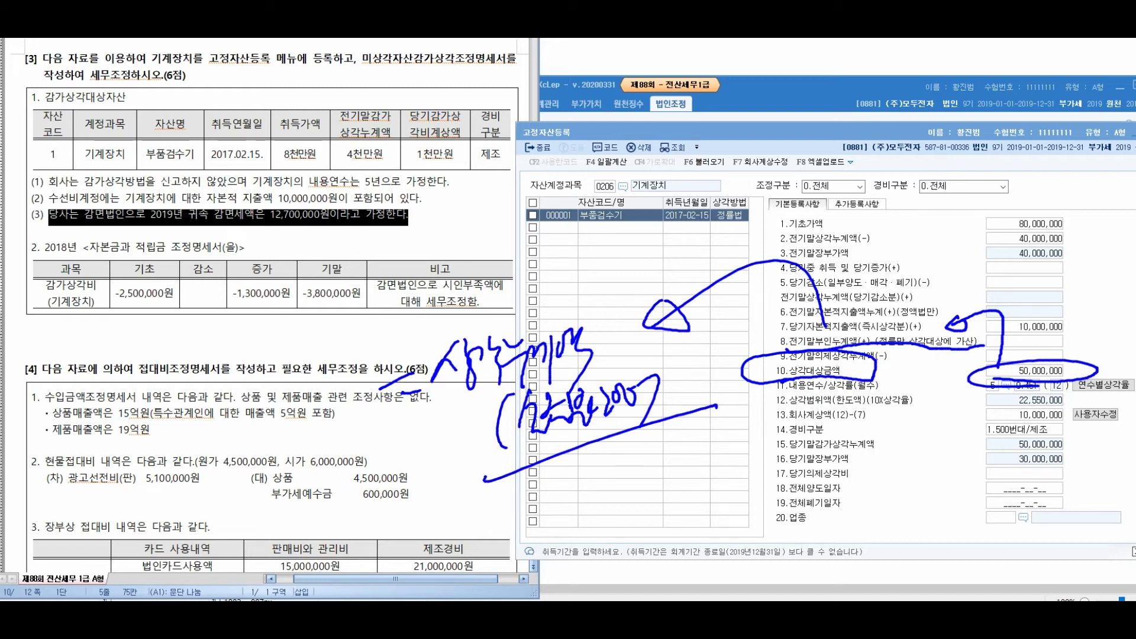
{"action": "mouse_move", "coordinate": [347, 277]}
{"action": "left_mouse_down"}
{"action": "mouse_move", "coordinate": [442, 166]}
{"action": "mouse_move", "coordinate": [480, 147]}
{"action": "mouse_move", "coordinate": [500, 185]}
{"action": "mouse_move", "coordinate": [581, 127]}
{"action": "mouse_move", "coordinate": [655, 125]}
{"action": "mouse_move", "coordinate": [722, 100]}
{"action": "mouse_move", "coordinate": [763, 127]}
{"action": "left_mouse_up"}
{"action": "mouse_move", "coordinate": [548, 204]}
{"action": "left_mouse_down"}
{"action": "mouse_move", "coordinate": [606, 238]}
{"action": "mouse_move", "coordinate": [636, 178]}
{"action": "mouse_move", "coordinate": [683, 195]}
{"action": "mouse_move", "coordinate": [698, 172]}
{"action": "mouse_move", "coordinate": [806, 136]}
{"action": "left_mouse_up"}
{"action": "mouse_move", "coordinate": [1029, 336]}
{"action": "left_mouse_down"}
{"action": "mouse_move", "coordinate": [1035, 257]}
{"action": "mouse_move", "coordinate": [1009, 274]}
{"action": "left_mouse_up"}
{"action": "left_click_drag", "start_coordinate": [882, 206], "coordinate": [903, 253]}
{"action": "left_click", "coordinate": [912, 248]}
{"action": "mouse_move", "coordinate": [926, 213]}
{"action": "left_mouse_down"}
{"action": "mouse_move", "coordinate": [971, 227]}
{"action": "mouse_move", "coordinate": [1016, 213]}
{"action": "mouse_move", "coordinate": [852, 248]}
{"action": "mouse_move", "coordinate": [855, 281]}
{"action": "left_mouse_up"}
{"action": "left_click_drag", "start_coordinate": [936, 266], "coordinate": [939, 326]}
{"action": "left_click_drag", "start_coordinate": [886, 323], "coordinate": [956, 307]}
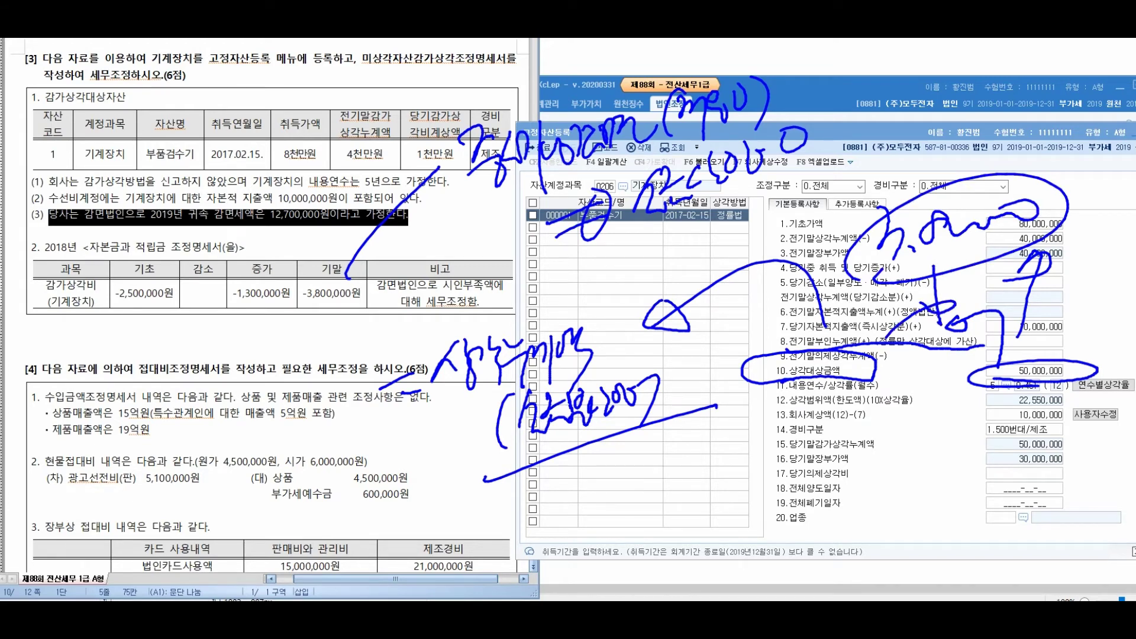
{"action": "key", "text": "Escape"}
Step: Highlight the 기말 amount in the 2018 자본금과 적립금 조정명세서(을) table and set the asset's 전기말의제상각누계액 to 3,800,000
{"action": "left_click", "coordinate": [303, 292]}
{"action": "left_click_drag", "start_coordinate": [303, 293], "coordinate": [361, 293]}
{"action": "key", "text": "alt+Tab"}
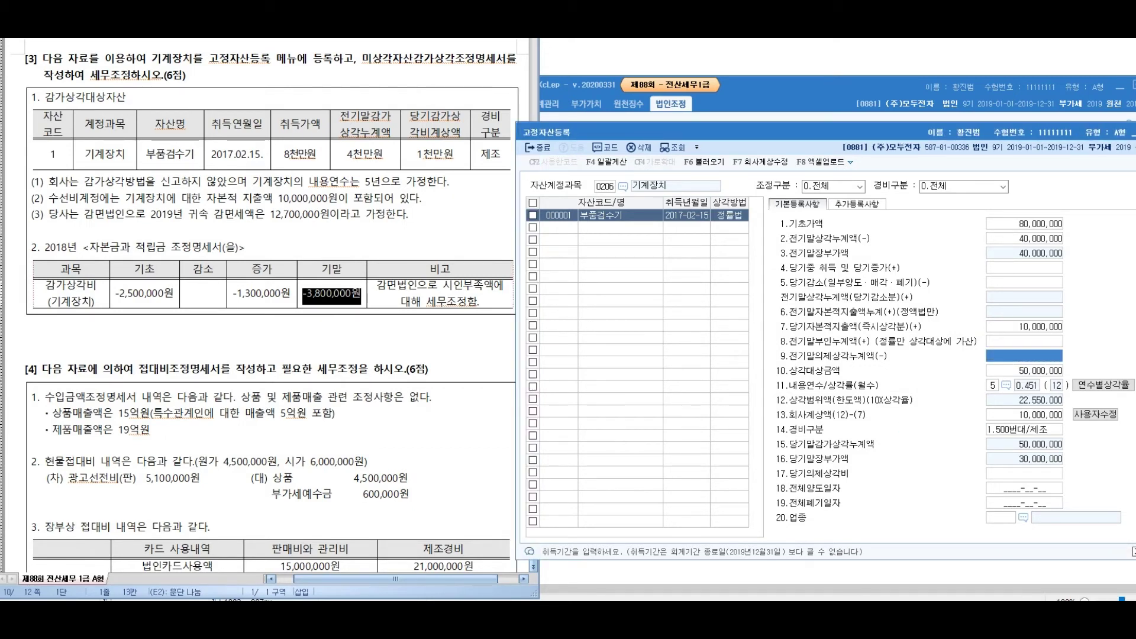
{"action": "type", "text": "3,80"}
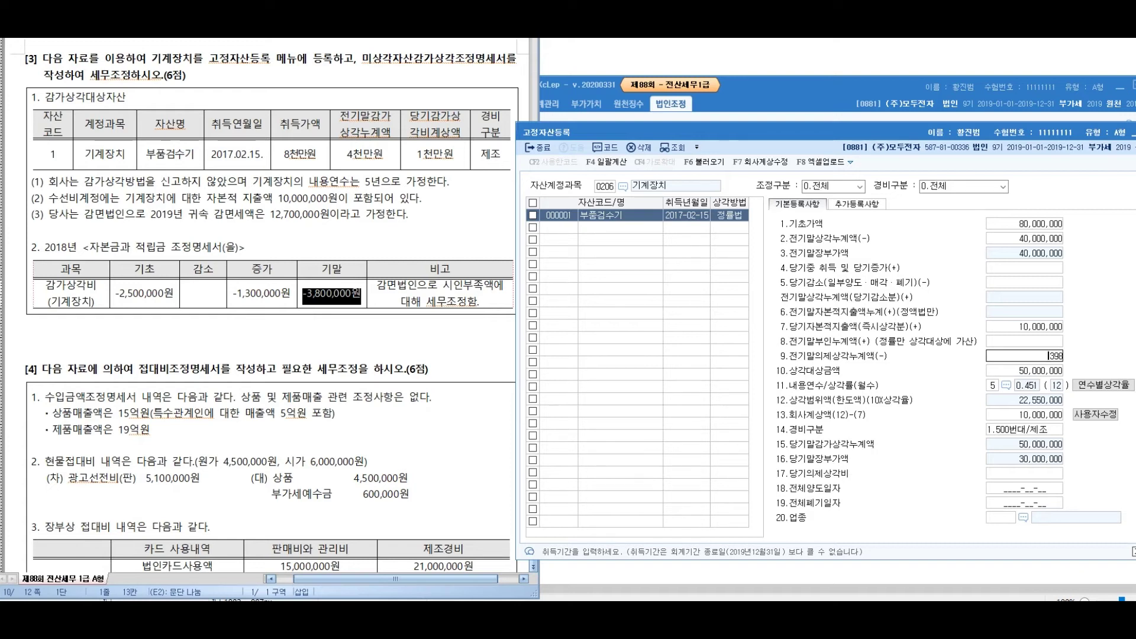
{"action": "type", "text": "0,000"}
{"action": "key", "text": "Return"}
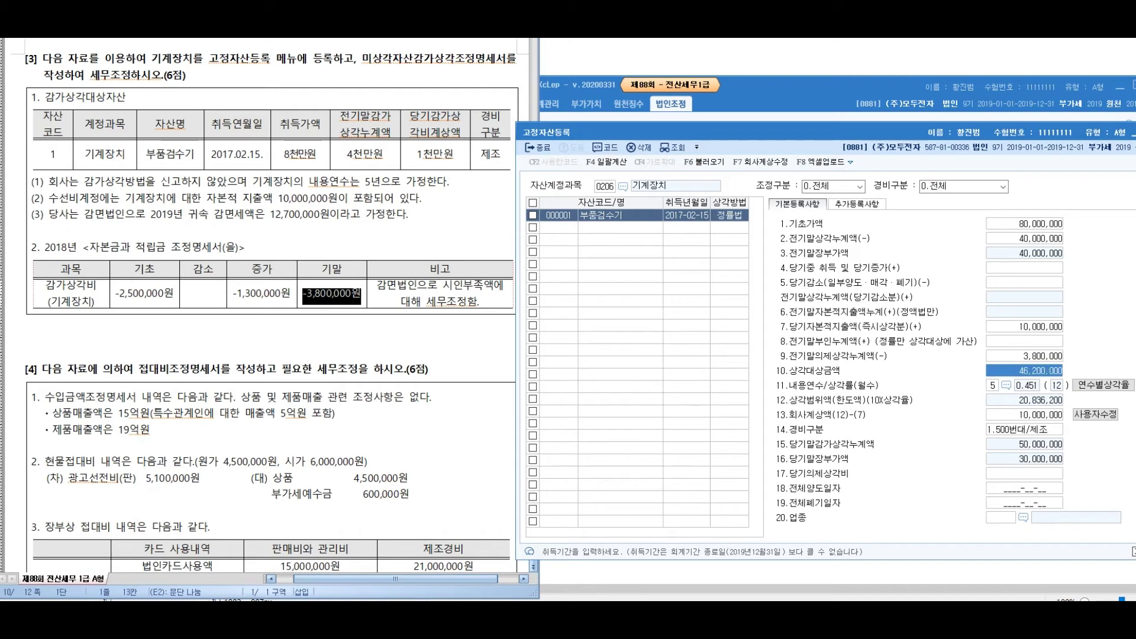
{"action": "left_click", "coordinate": [1024, 355]}
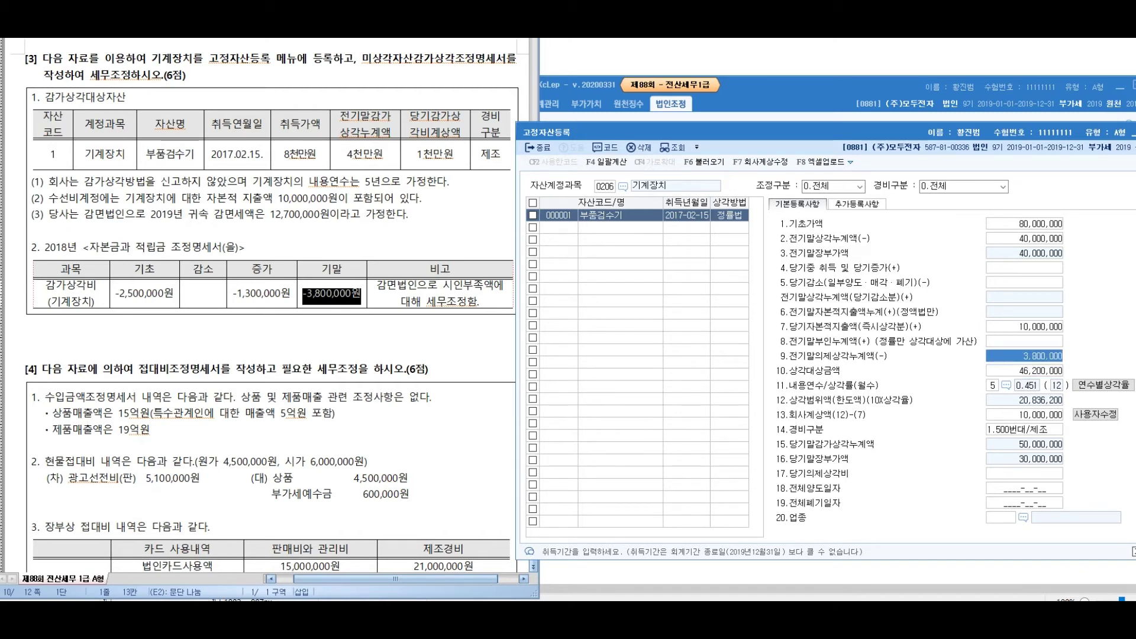
Step: Compare the asset's 전기말부인누계액 and 전기말의제상각누계액 fields to see where the prior-year balance belongs
{"action": "key", "text": "Up"}
{"action": "key", "text": "Down"}
{"action": "key", "text": "Up"}
{"action": "key", "text": "Down"}
{"action": "key", "text": "Up"}
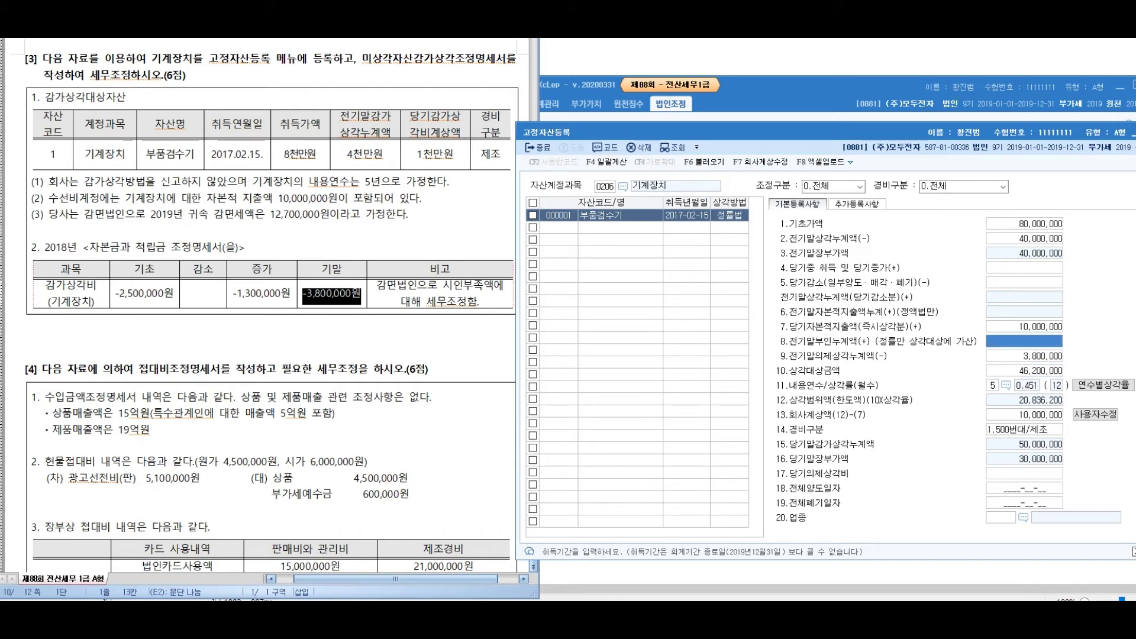
{"action": "key", "text": "Down"}
{"action": "key", "text": "Down"}
{"action": "key", "text": "Up"}
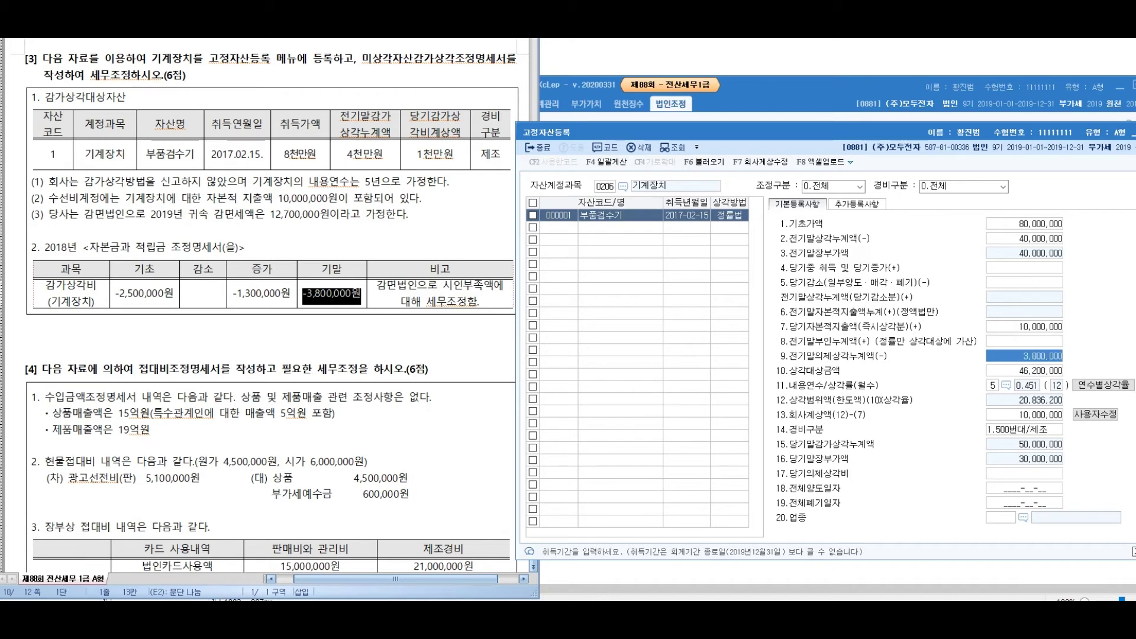
{"action": "key", "text": "Up"}
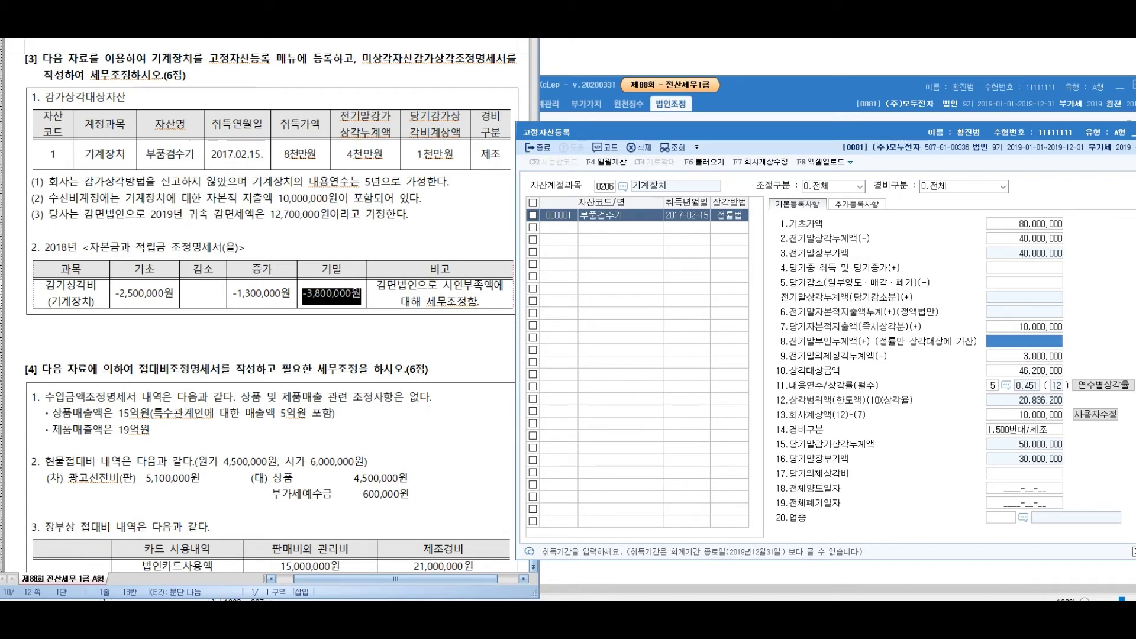
Step: Examine the 비고 note in the 2018 adjustment table and check the asset's 경비구분 options and 전기말의제상각누계액
{"action": "left_click_drag", "start_coordinate": [377, 286], "coordinate": [482, 302]}
{"action": "left_click", "coordinate": [482, 303]}
{"action": "left_click", "coordinate": [1023, 429]}
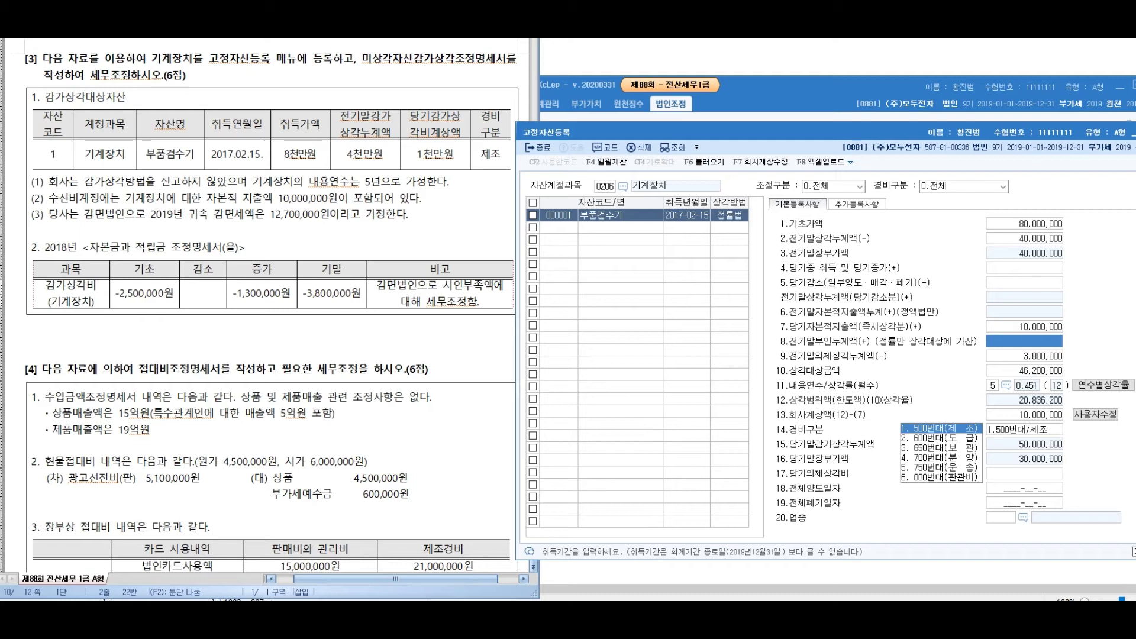
{"action": "left_click", "coordinate": [1024, 355]}
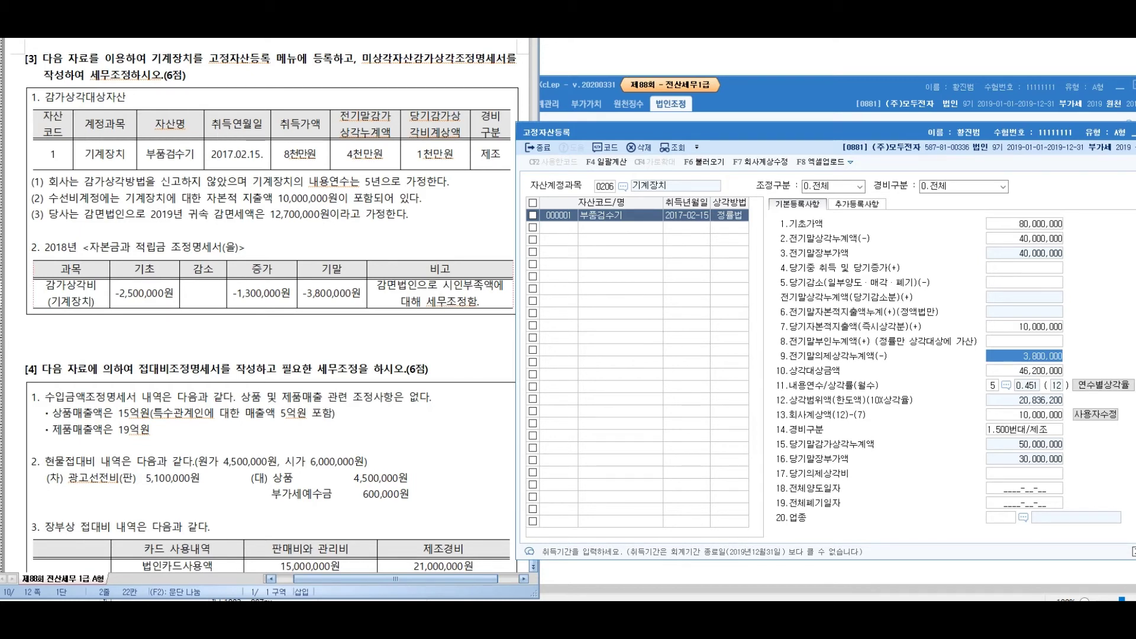
Step: Close 고정자산등록, open 미상각자산감가상각조정명세서 and load the registered asset data into it
{"action": "key", "text": "Escape"}
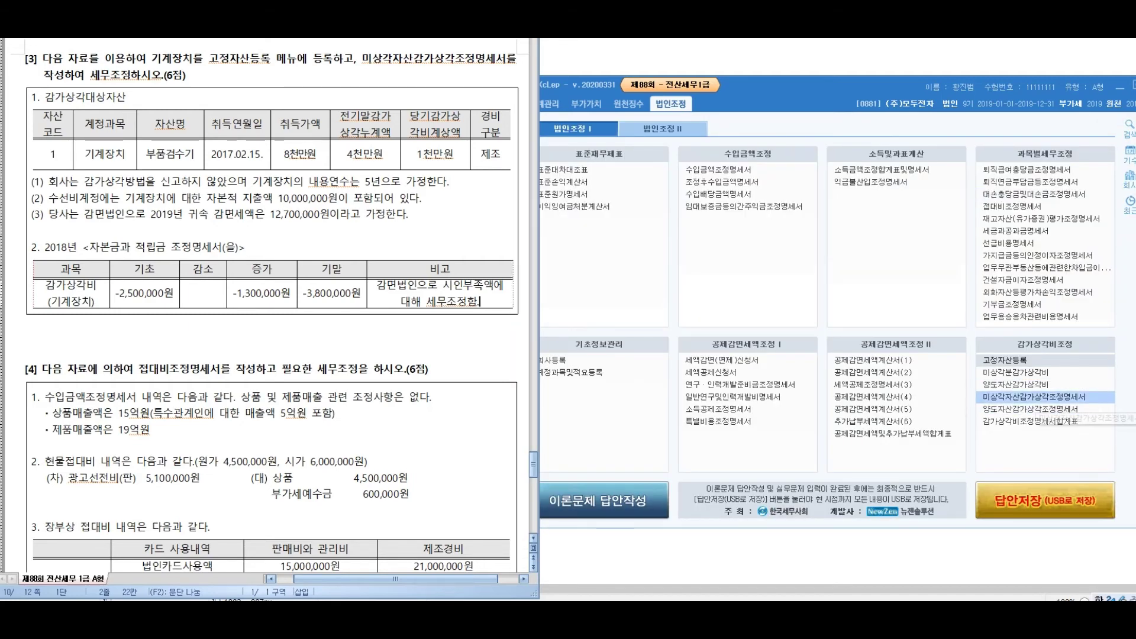
{"action": "left_click", "coordinate": [1033, 397]}
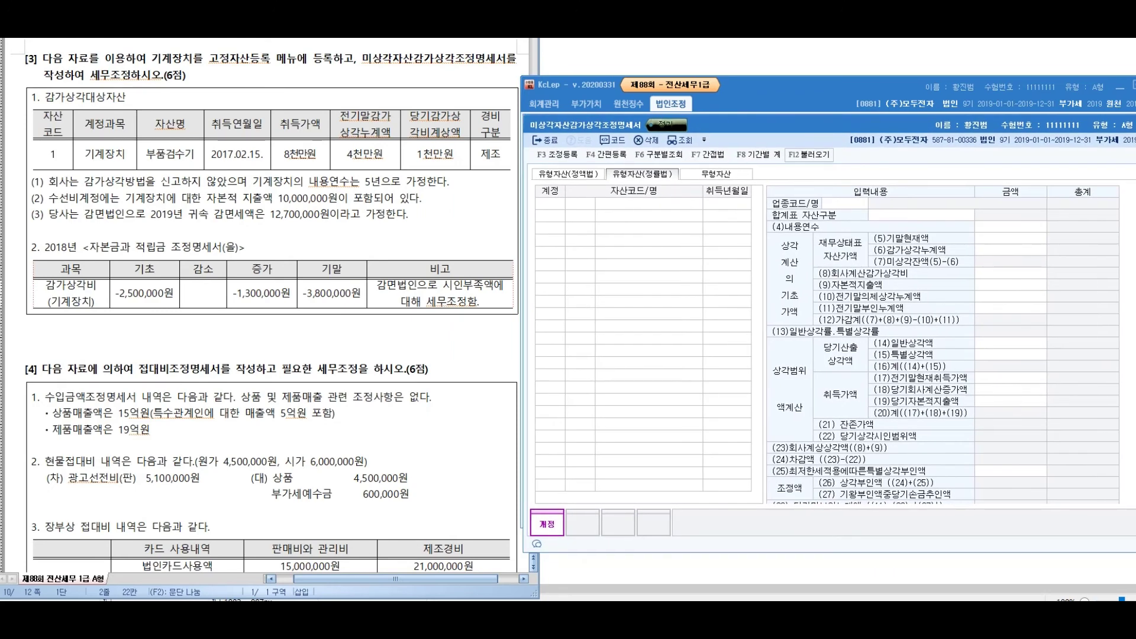
{"action": "left_click", "coordinate": [809, 155]}
{"action": "key", "text": "Return"}
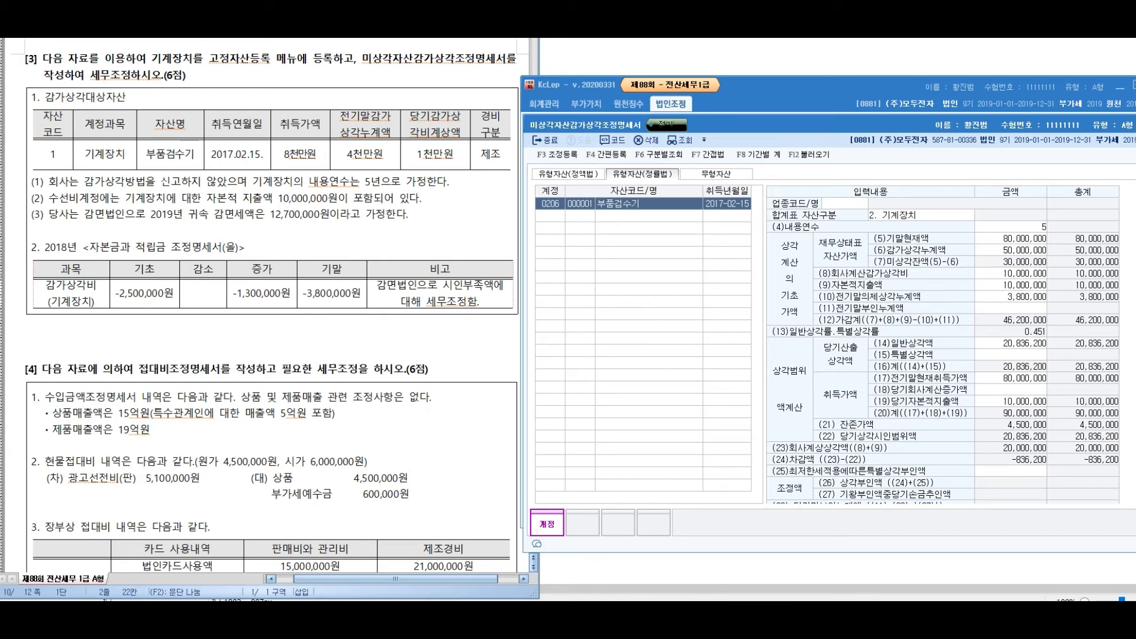
Step: Review the loaded 부품검수기 entry, from its account and asset name through the 상각범위액 figures to the 의제상각 rows
{"action": "left_click", "coordinate": [550, 203]}
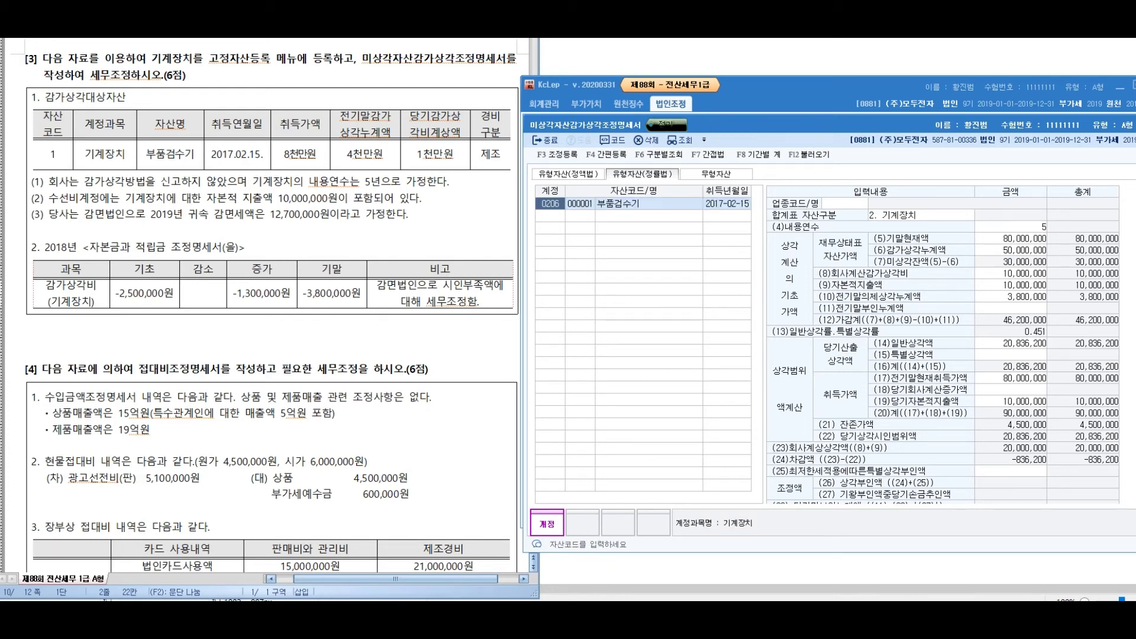
{"action": "left_click", "coordinate": [648, 203]}
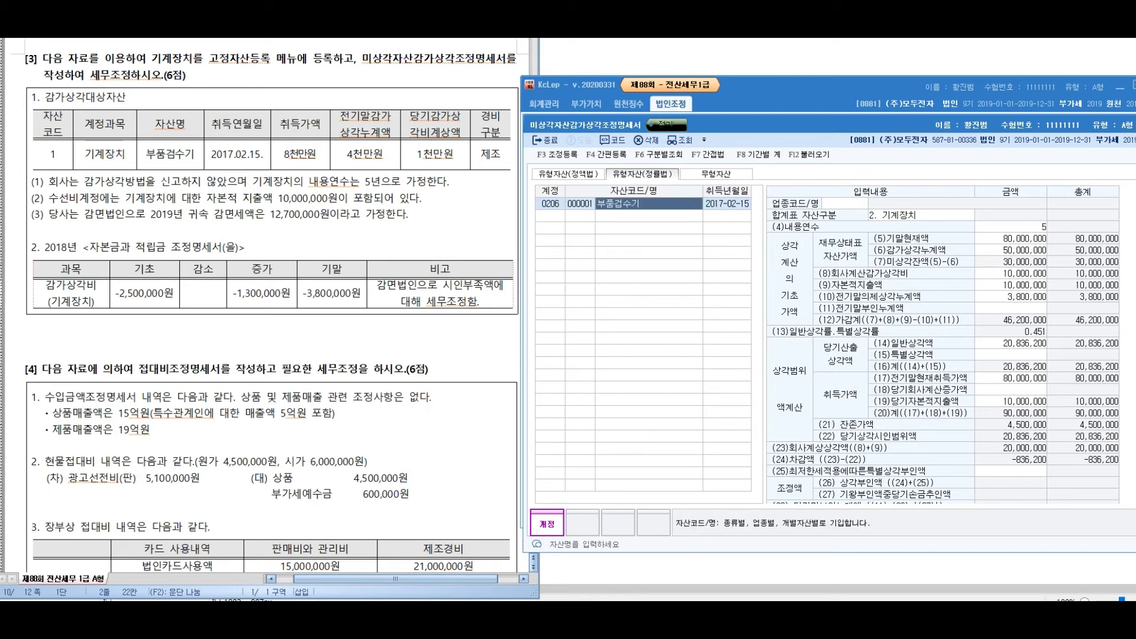
{"action": "left_click", "coordinate": [1010, 307]}
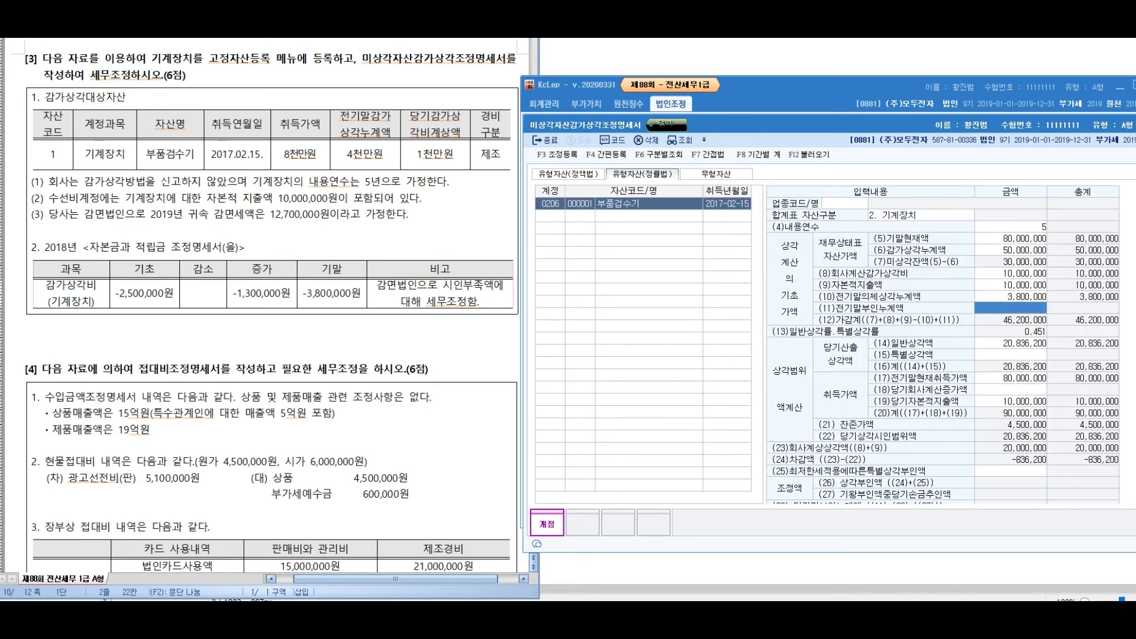
{"action": "left_click", "coordinate": [1011, 354]}
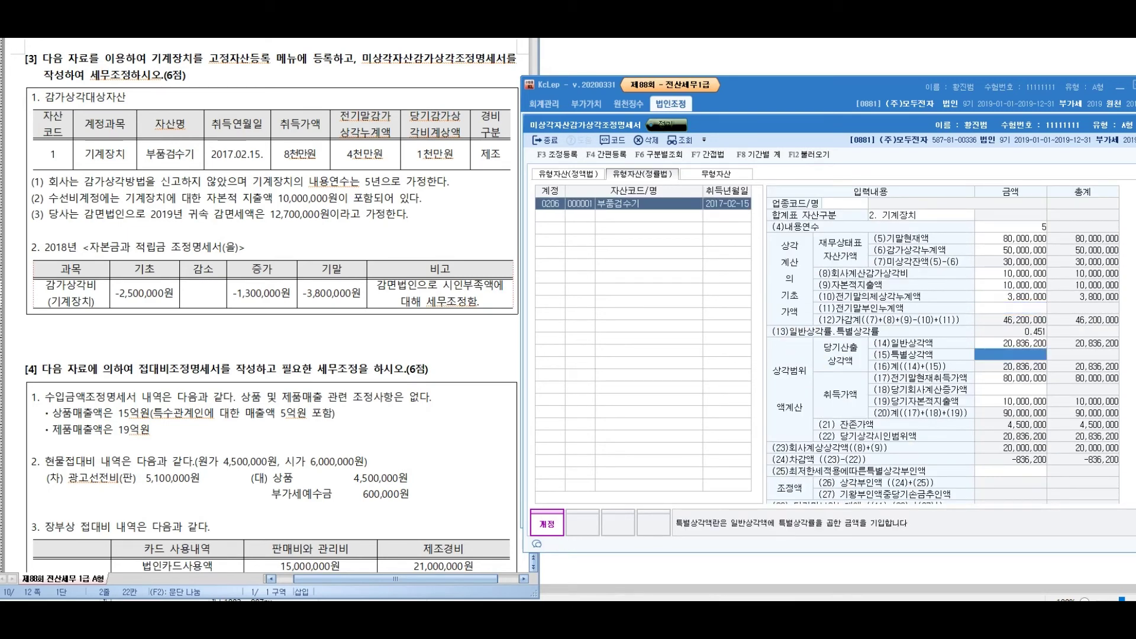
{"action": "left_click", "coordinate": [1011, 378]}
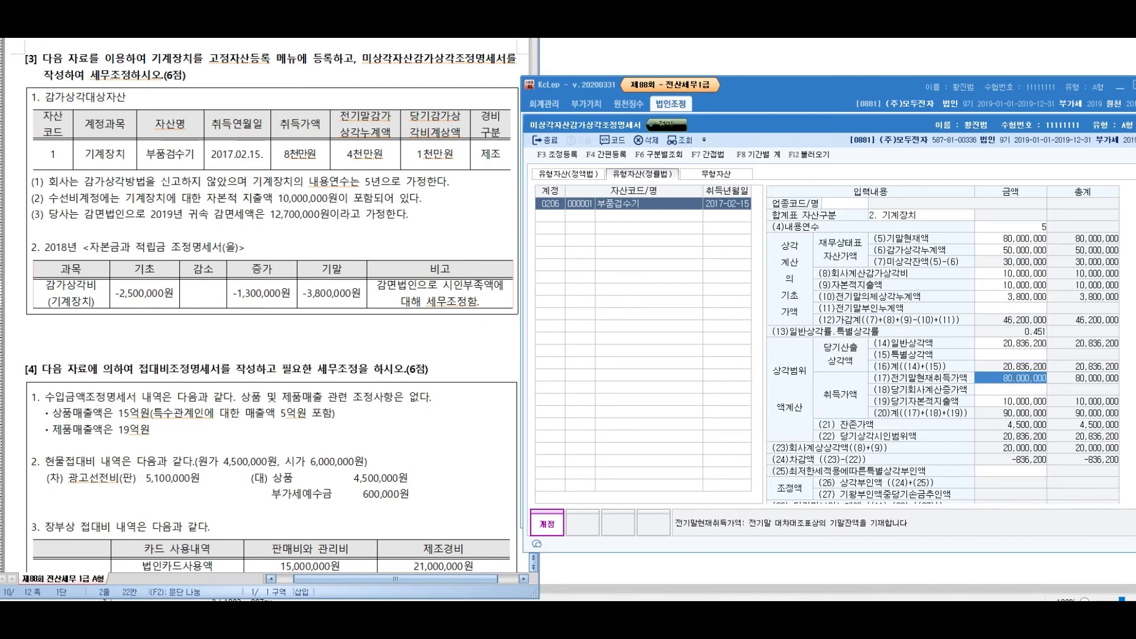
{"action": "left_click", "coordinate": [1010, 400]}
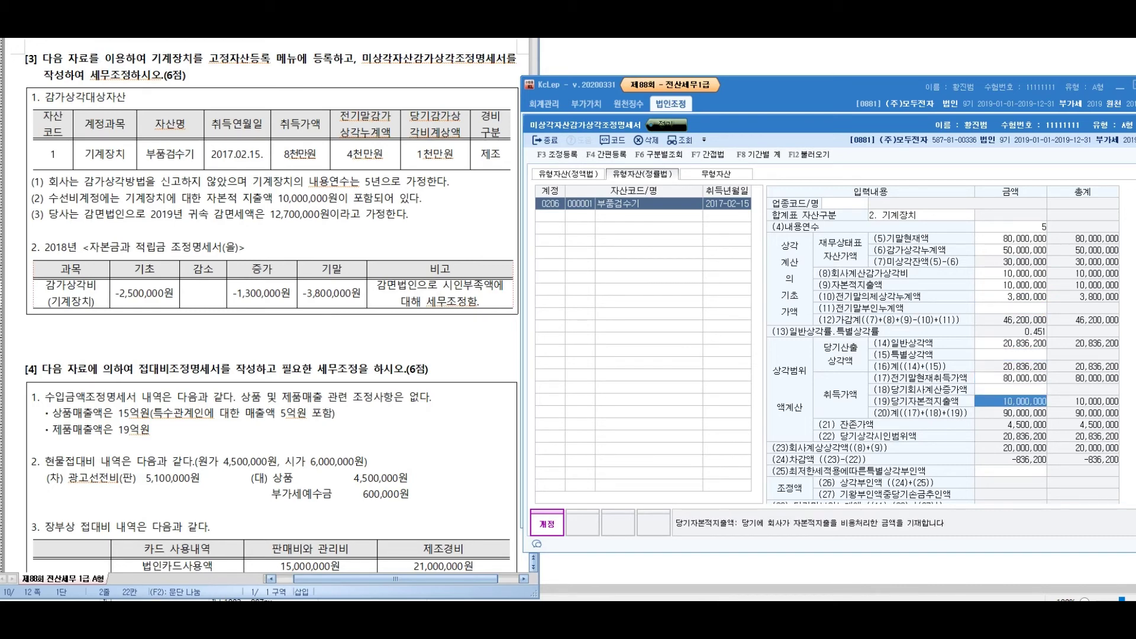
{"action": "scroll", "coordinate": [942, 345], "scroll_direction": "down", "scroll_amount": 4}
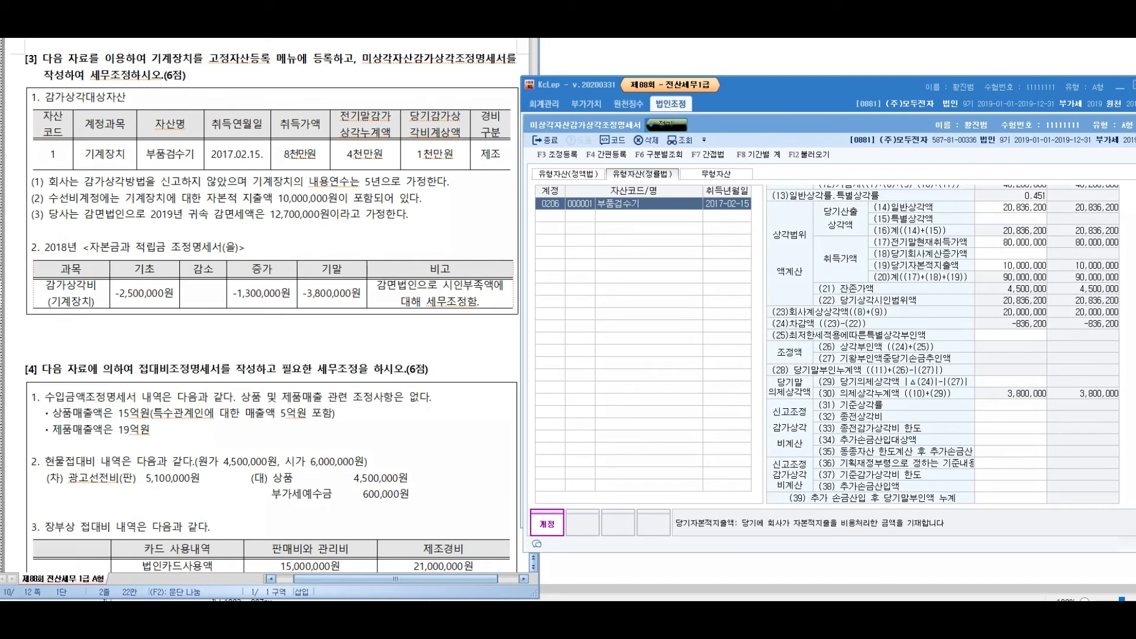
Step: With the screen pen, circle 의제상각누계액, link it to the 비고 note, box 차감액 and write △836,200원
{"action": "mouse_move", "coordinate": [1033, 373]}
{"action": "left_mouse_down"}
{"action": "mouse_move", "coordinate": [1025, 354]}
{"action": "mouse_move", "coordinate": [969, 359]}
{"action": "mouse_move", "coordinate": [750, 256]}
{"action": "mouse_move", "coordinate": [383, 288]}
{"action": "left_mouse_up"}
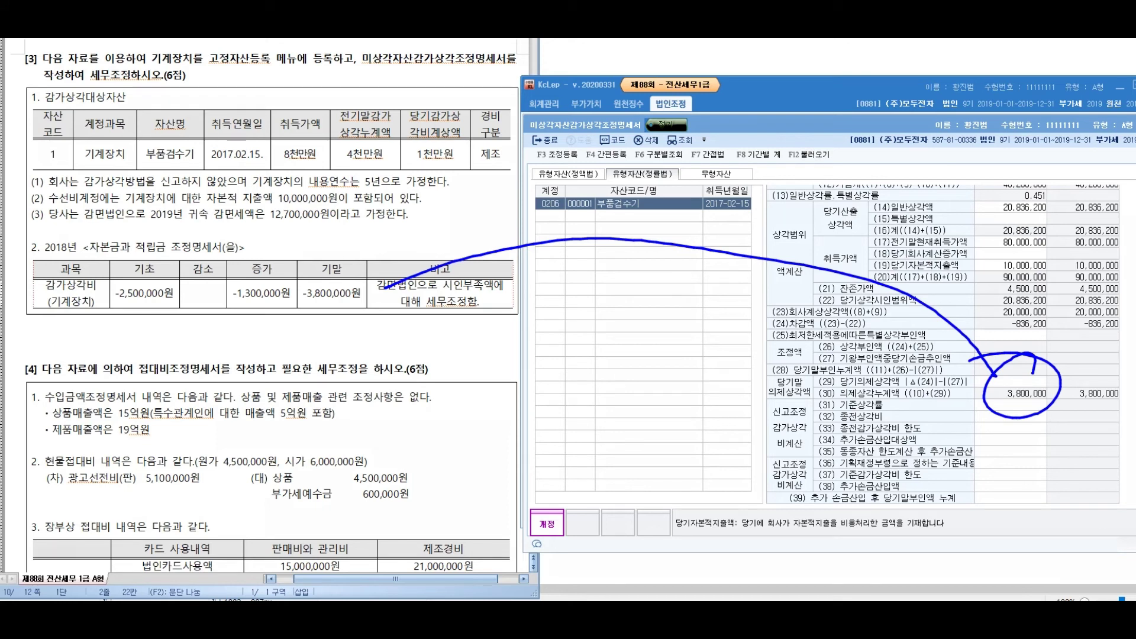
{"action": "mouse_move", "coordinate": [658, 311]}
{"action": "left_mouse_down"}
{"action": "mouse_move", "coordinate": [648, 310]}
{"action": "mouse_move", "coordinate": [637, 345]}
{"action": "left_mouse_up"}
{"action": "mouse_move", "coordinate": [971, 340]}
{"action": "left_mouse_down"}
{"action": "mouse_move", "coordinate": [1094, 336]}
{"action": "mouse_move", "coordinate": [748, 316]}
{"action": "mouse_move", "coordinate": [760, 337]}
{"action": "left_mouse_up"}
{"action": "mouse_move", "coordinate": [566, 449]}
{"action": "left_mouse_down"}
{"action": "mouse_move", "coordinate": [601, 473]}
{"action": "mouse_move", "coordinate": [627, 437]}
{"action": "mouse_move", "coordinate": [662, 455]}
{"action": "mouse_move", "coordinate": [699, 454]}
{"action": "mouse_move", "coordinate": [767, 403]}
{"action": "mouse_move", "coordinate": [815, 388]}
{"action": "left_mouse_up"}
{"action": "left_click_drag", "start_coordinate": [547, 547], "coordinate": [879, 387]}
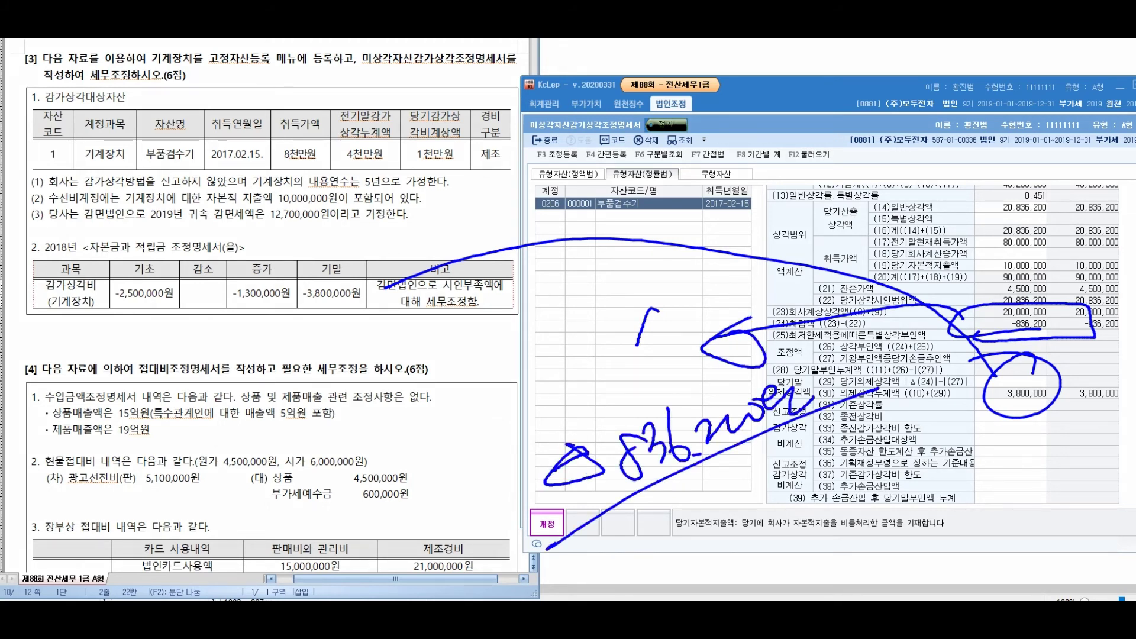
Step: Handwrite an explanatory note beneath the pen-written amount and tick note (3) on the 감면세액 in the problem sheet
{"action": "mouse_move", "coordinate": [742, 460]}
{"action": "left_mouse_down"}
{"action": "mouse_move", "coordinate": [757, 500]}
{"action": "mouse_move", "coordinate": [777, 468]}
{"action": "mouse_move", "coordinate": [809, 456]}
{"action": "mouse_move", "coordinate": [803, 525]}
{"action": "mouse_move", "coordinate": [834, 535]}
{"action": "mouse_move", "coordinate": [865, 503]}
{"action": "mouse_move", "coordinate": [914, 489]}
{"action": "mouse_move", "coordinate": [926, 467]}
{"action": "mouse_move", "coordinate": [953, 474]}
{"action": "mouse_move", "coordinate": [982, 444]}
{"action": "mouse_move", "coordinate": [1042, 442]}
{"action": "left_mouse_up"}
{"action": "mouse_move", "coordinate": [914, 523]}
{"action": "left_mouse_down"}
{"action": "mouse_move", "coordinate": [928, 559]}
{"action": "mouse_move", "coordinate": [991, 508]}
{"action": "mouse_move", "coordinate": [1018, 503]}
{"action": "left_mouse_up"}
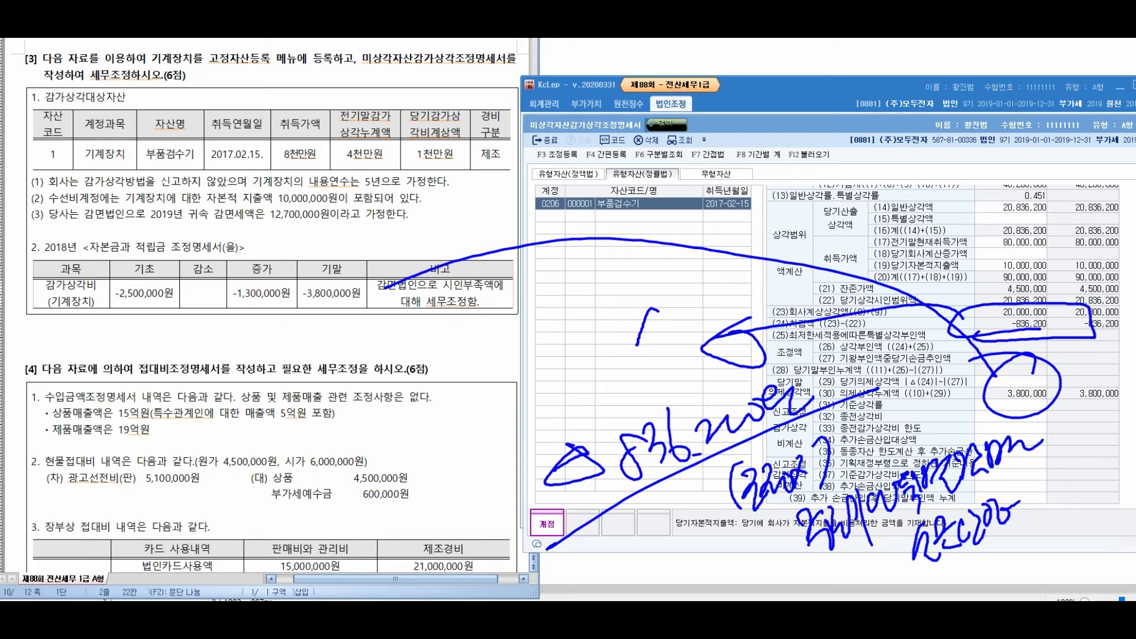
{"action": "mouse_move", "coordinate": [1020, 475]}
{"action": "left_mouse_down"}
{"action": "mouse_move", "coordinate": [1017, 504]}
{"action": "mouse_move", "coordinate": [1028, 507]}
{"action": "left_mouse_up"}
{"action": "left_click_drag", "start_coordinate": [216, 205], "coordinate": [310, 142]}
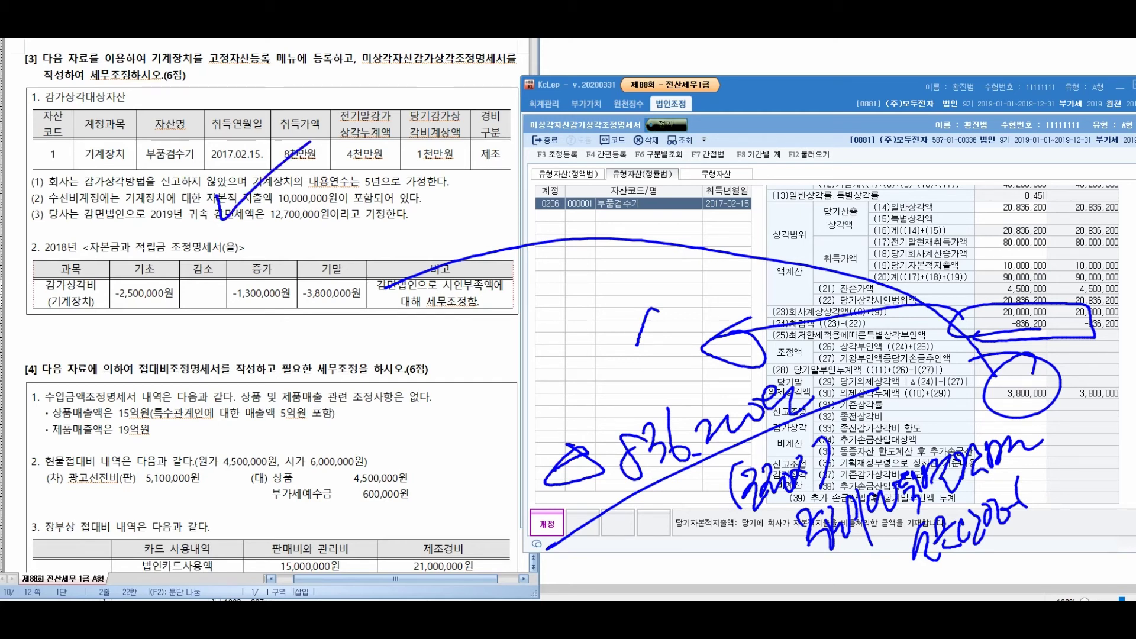
{"action": "left_click_drag", "start_coordinate": [1039, 474], "coordinate": [1035, 501]}
{"action": "left_click_drag", "start_coordinate": [1051, 477], "coordinate": [1049, 475]}
{"action": "left_click_drag", "start_coordinate": [1067, 464], "coordinate": [1062, 502]}
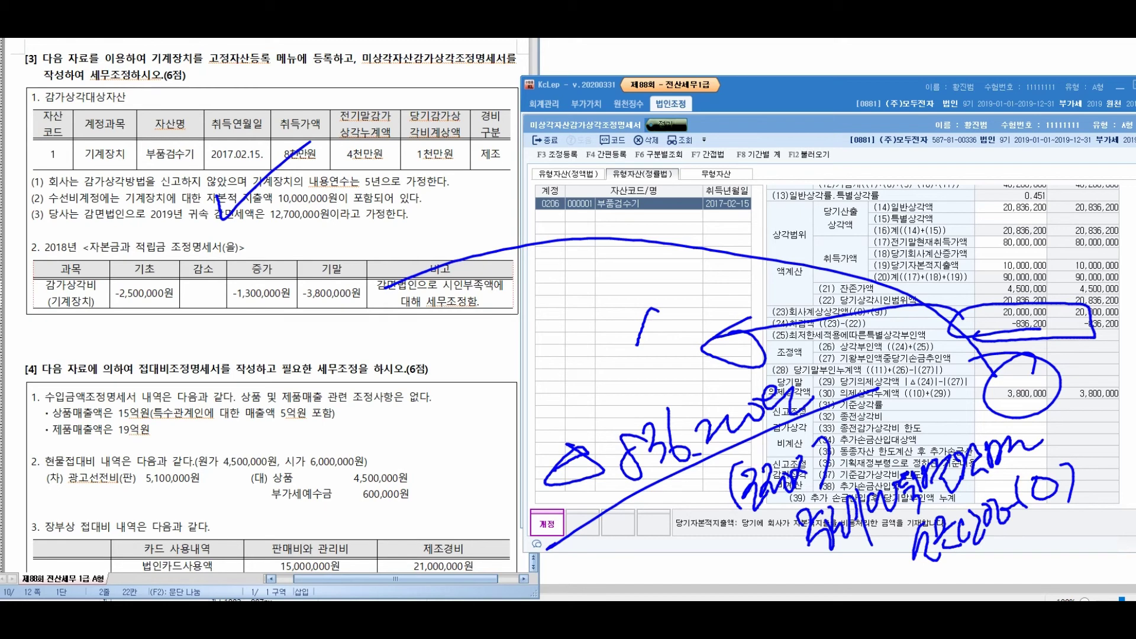
Step: Leave the pen annotation and open 조정 등록 for the depreciation adjustment statement
{"action": "key", "text": "Escape"}
{"action": "key", "text": "F3"}
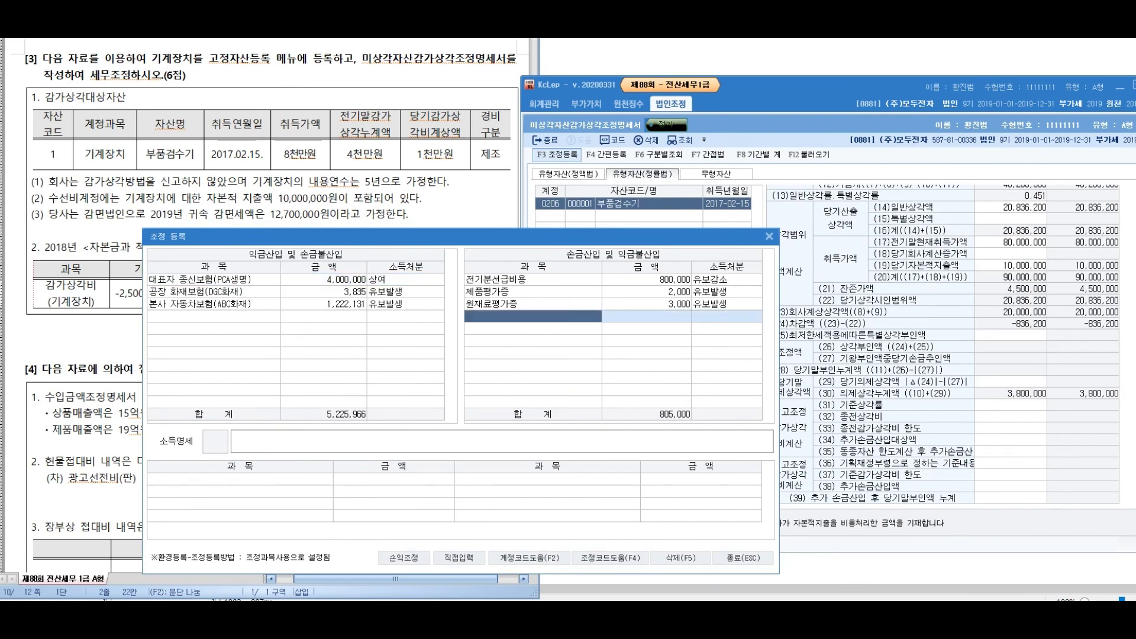
{"action": "type", "text": "감"}
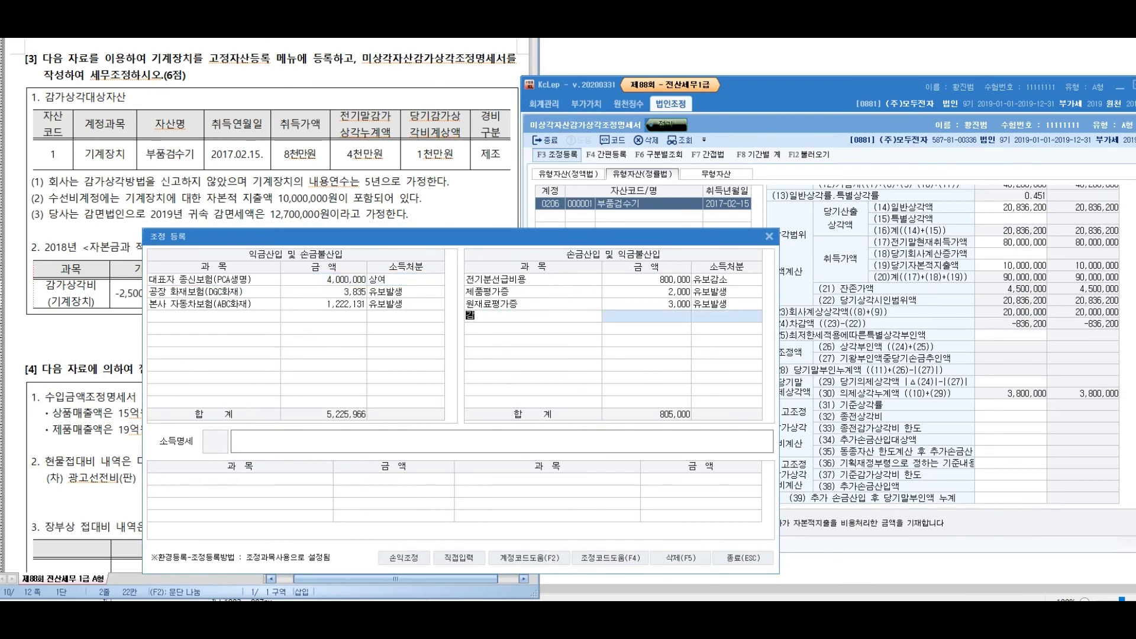
{"action": "type", "text": "가상각비(긱계장치)"}
{"action": "key", "text": "Return"}
{"action": "key", "text": "Escape"}
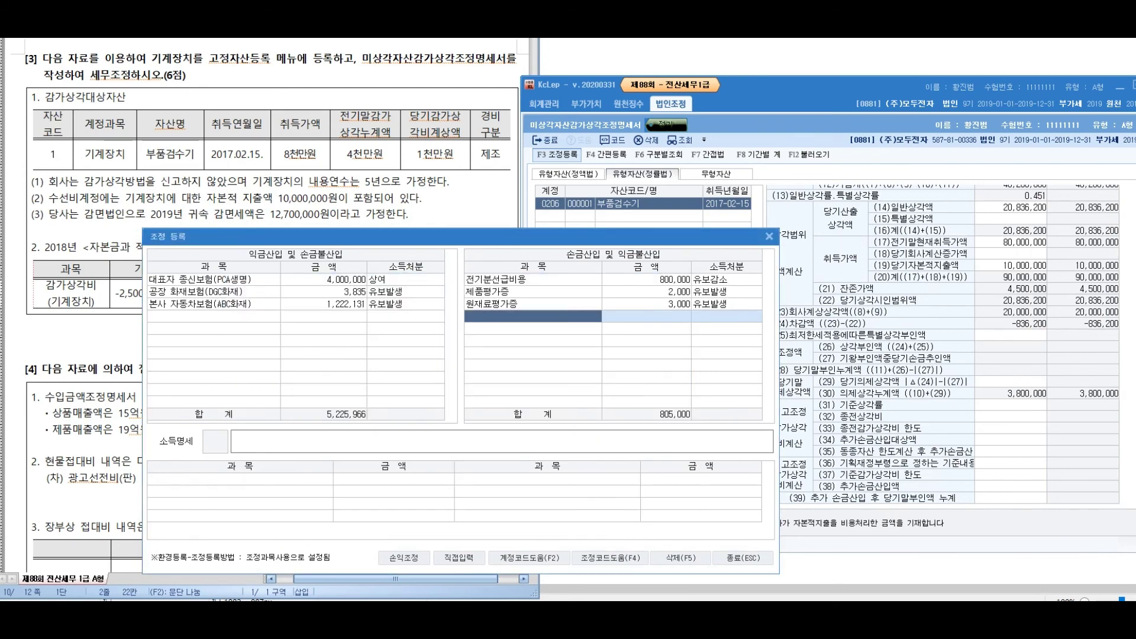
Step: Register 감가상각비(기계장치) under 손금산입 및 익금불산입 with amount 836,200 and 소득처분 유보발생, and close 조정 등록
{"action": "type", "text": "ㄱ"}
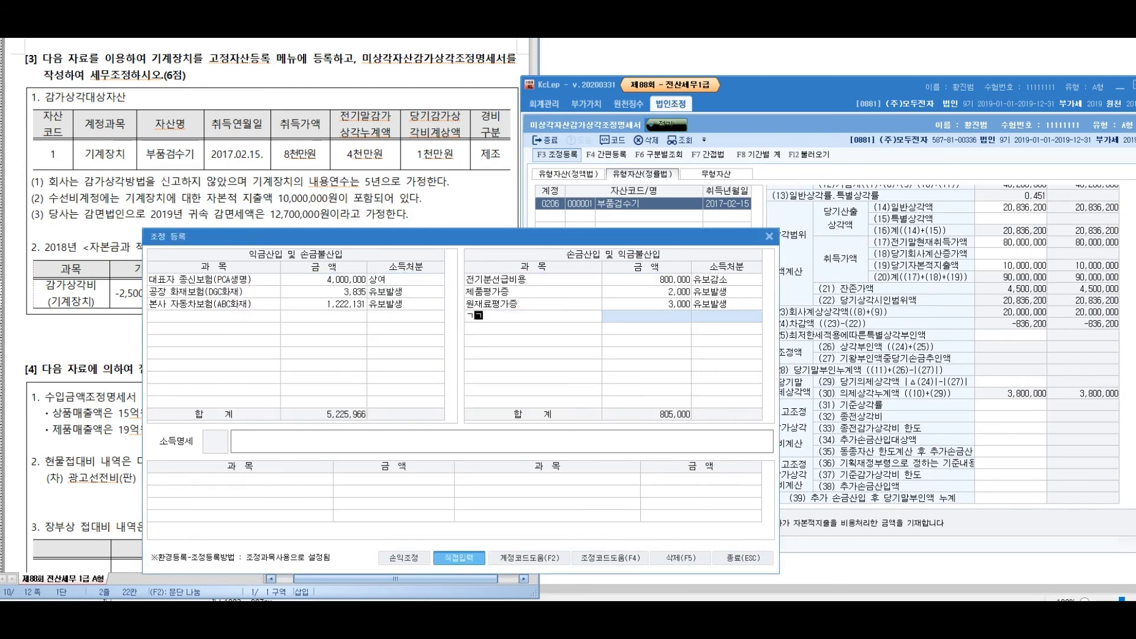
{"action": "type", "text": "감가상각비(기계장치)"}
{"action": "key", "text": "Return"}
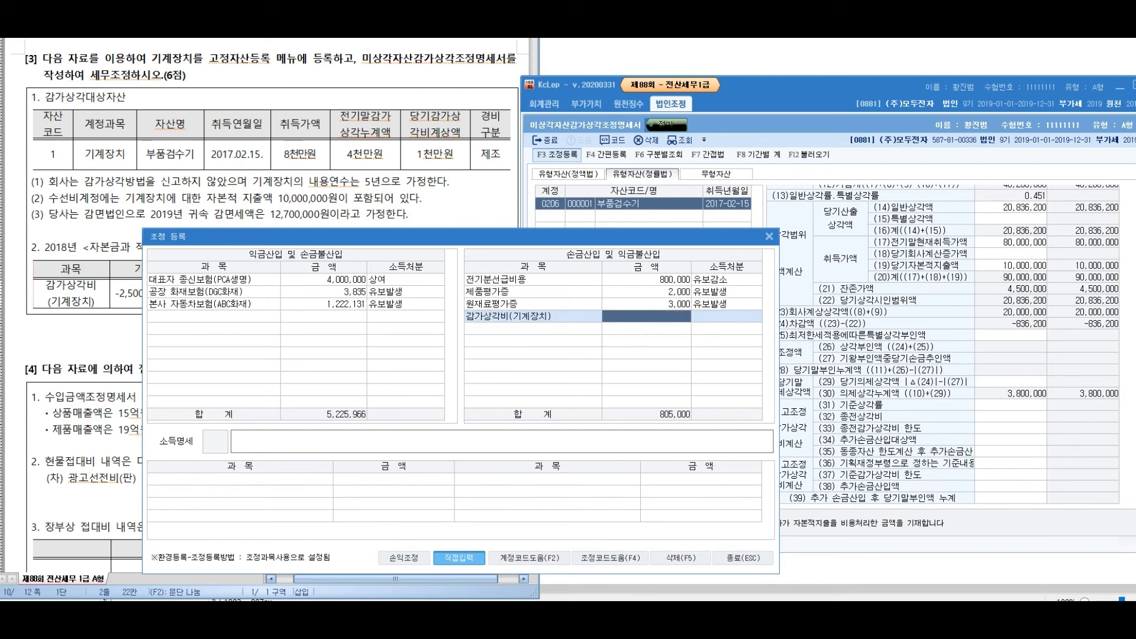
{"action": "type", "text": "836200"}
{"action": "key", "text": "Return"}
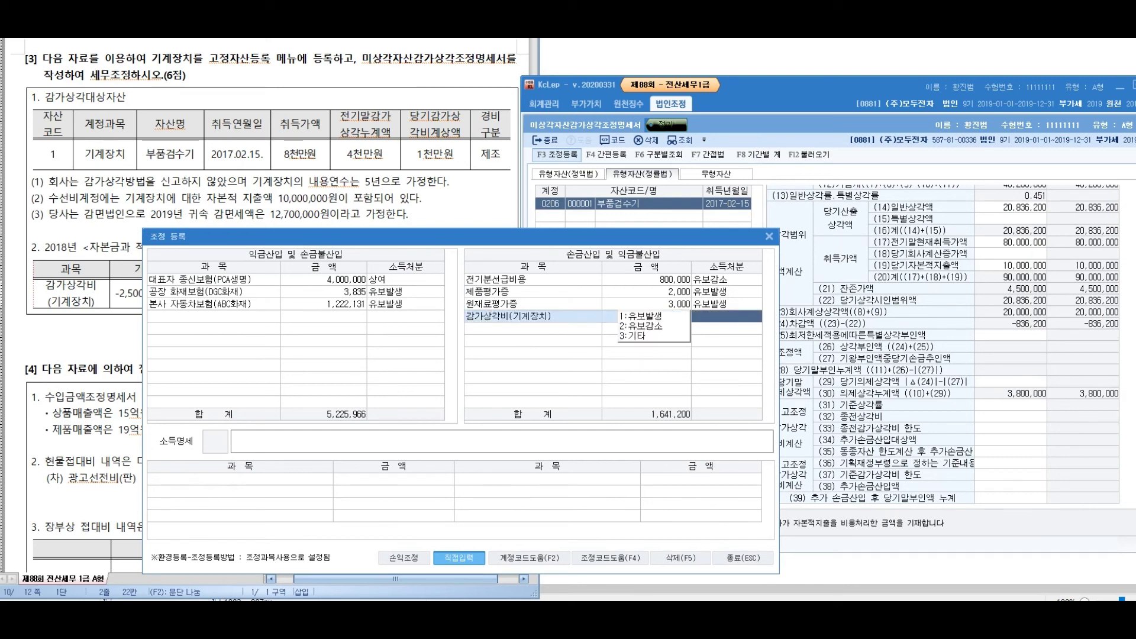
{"action": "key", "text": "1"}
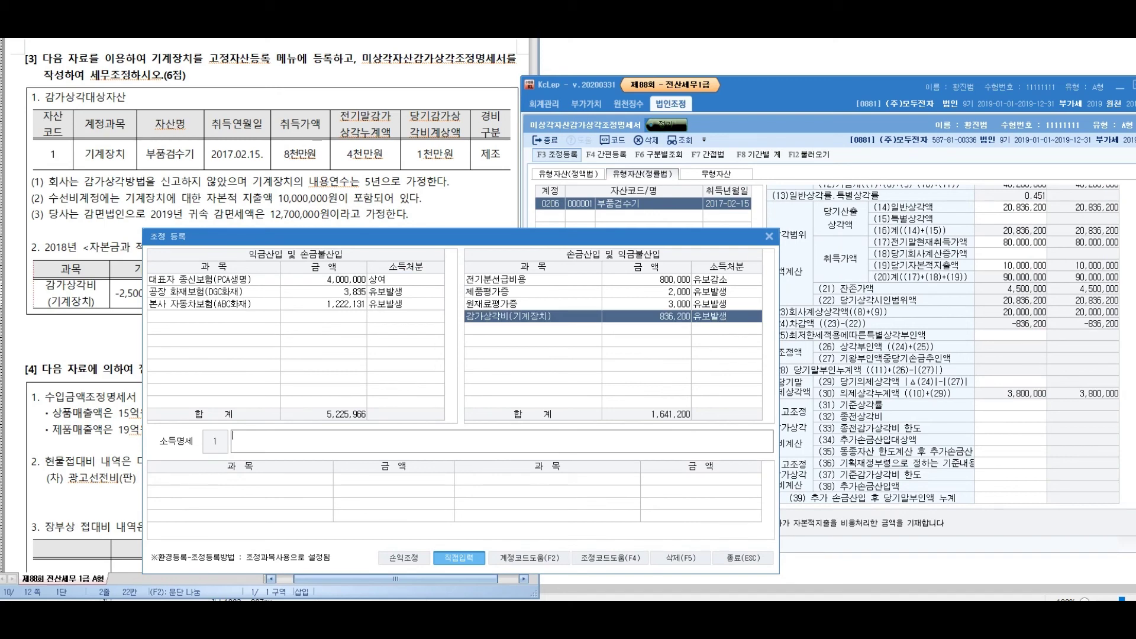
{"action": "key", "text": "Return"}
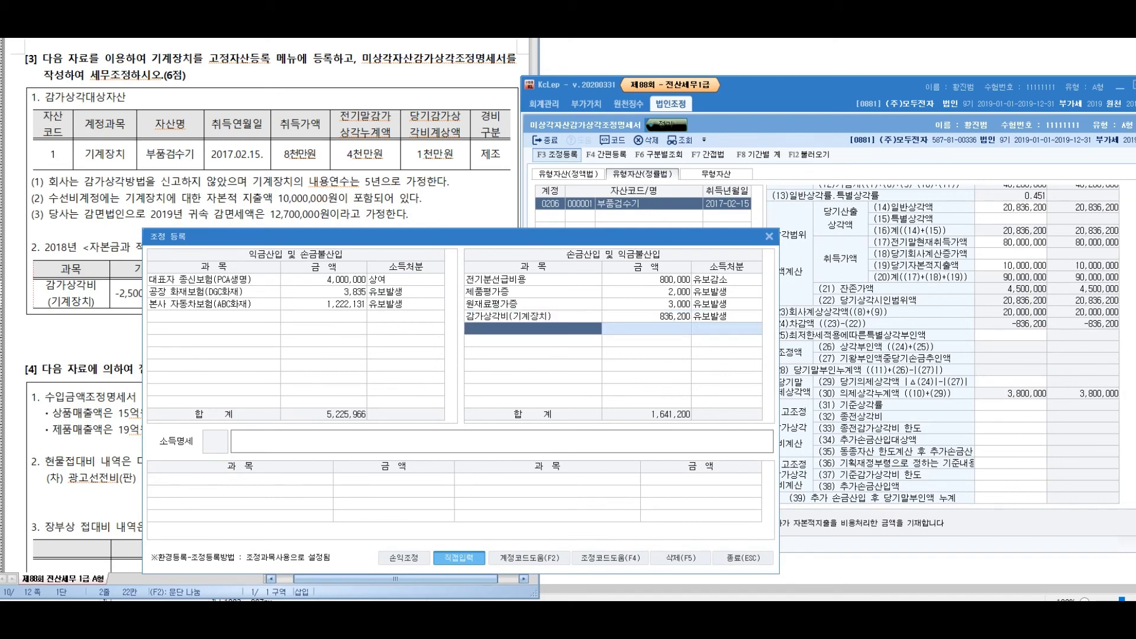
{"action": "key", "text": "Escape"}
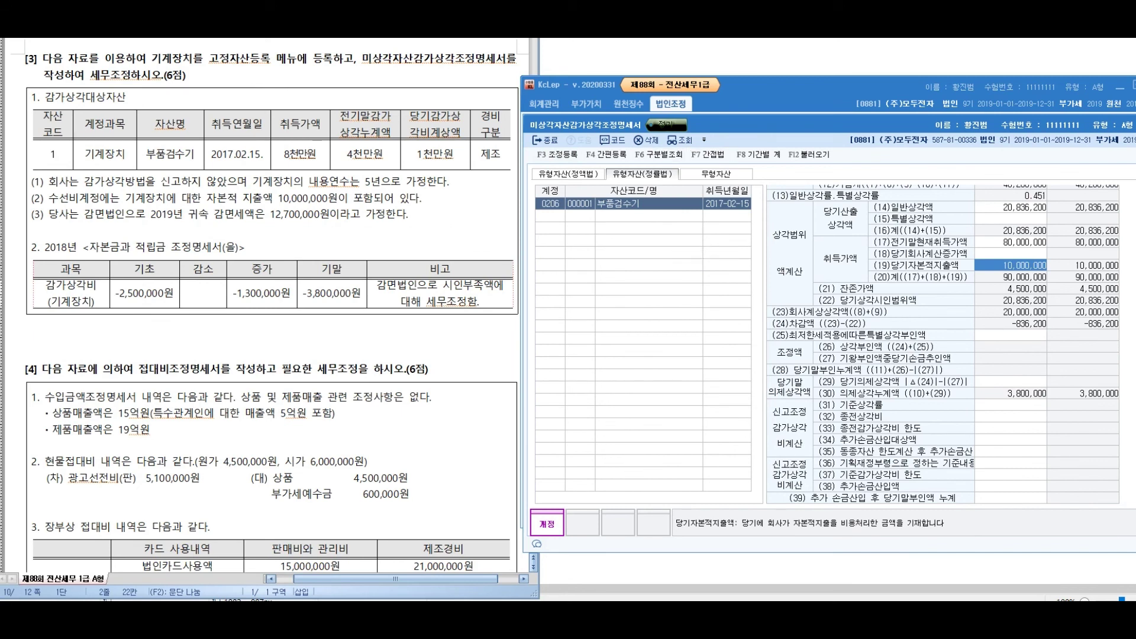
{"action": "key", "text": "Escape"}
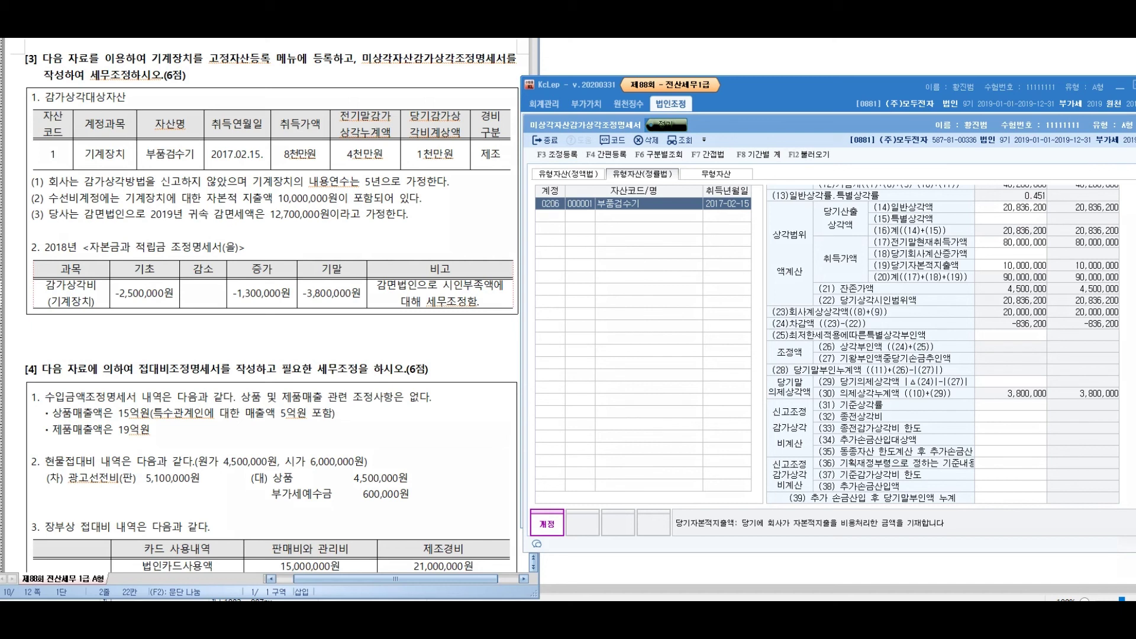
Step: Bracket the problem 3 data with the screen pen and handwrite three numbered summary points over the statement
{"action": "left_click_drag", "start_coordinate": [503, 72], "coordinate": [500, 321]}
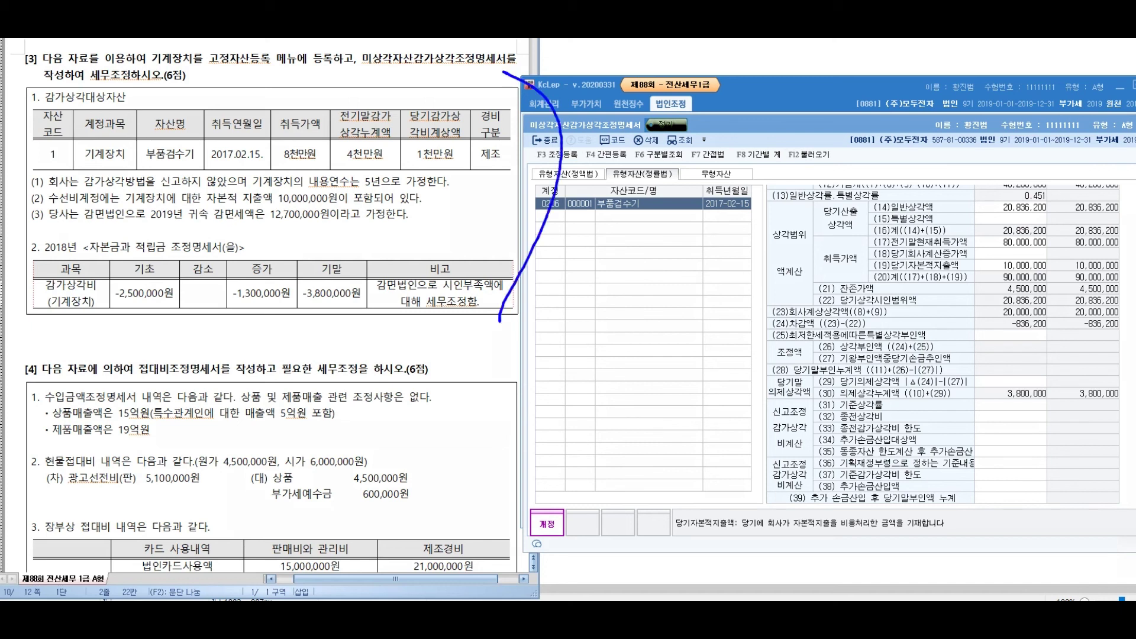
{"action": "mouse_move", "coordinate": [573, 103]}
{"action": "left_mouse_down"}
{"action": "mouse_move", "coordinate": [663, 106]}
{"action": "mouse_move", "coordinate": [638, 123]}
{"action": "mouse_move", "coordinate": [611, 205]}
{"action": "left_mouse_up"}
{"action": "mouse_move", "coordinate": [663, 161]}
{"action": "left_mouse_down"}
{"action": "mouse_move", "coordinate": [687, 175]}
{"action": "mouse_move", "coordinate": [686, 194]}
{"action": "mouse_move", "coordinate": [769, 198]}
{"action": "mouse_move", "coordinate": [802, 172]}
{"action": "mouse_move", "coordinate": [857, 190]}
{"action": "mouse_move", "coordinate": [873, 223]}
{"action": "left_mouse_up"}
{"action": "mouse_move", "coordinate": [916, 153]}
{"action": "left_mouse_down"}
{"action": "mouse_move", "coordinate": [940, 180]}
{"action": "mouse_move", "coordinate": [979, 178]}
{"action": "mouse_move", "coordinate": [1006, 157]}
{"action": "left_mouse_up"}
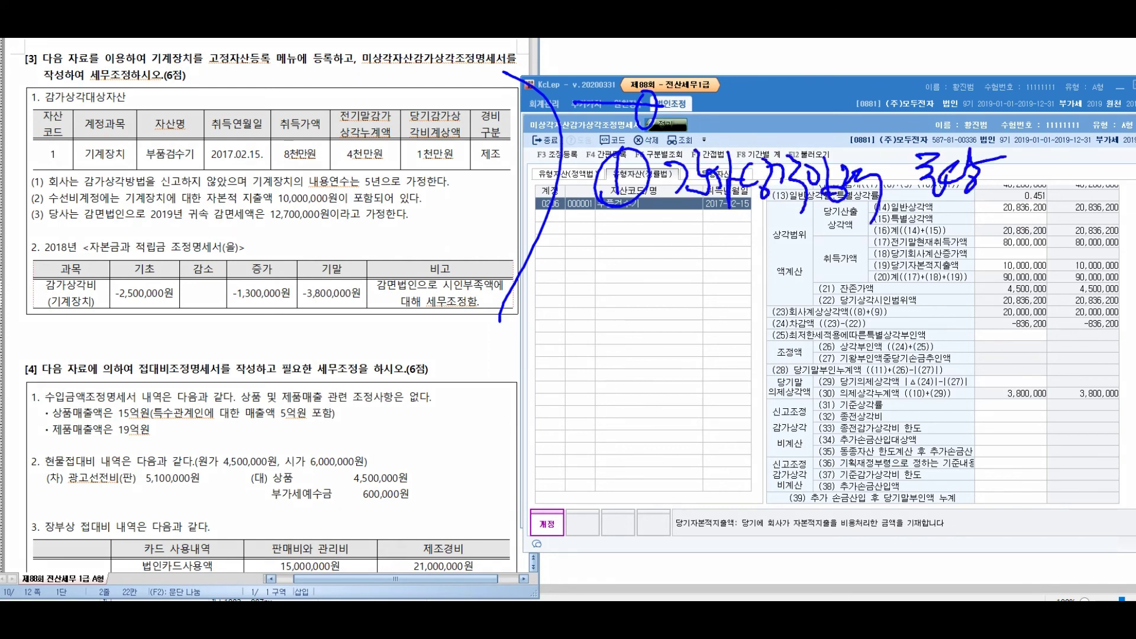
{"action": "mouse_move", "coordinate": [627, 236]}
{"action": "left_mouse_down"}
{"action": "mouse_move", "coordinate": [615, 278]}
{"action": "mouse_move", "coordinate": [648, 278]}
{"action": "left_mouse_up"}
{"action": "mouse_move", "coordinate": [686, 236]}
{"action": "left_mouse_down"}
{"action": "mouse_move", "coordinate": [713, 270]}
{"action": "mouse_move", "coordinate": [748, 260]}
{"action": "mouse_move", "coordinate": [770, 289]}
{"action": "left_mouse_up"}
{"action": "left_click_drag", "start_coordinate": [775, 242], "coordinate": [830, 285]}
{"action": "mouse_move", "coordinate": [829, 240]}
{"action": "left_mouse_down"}
{"action": "mouse_move", "coordinate": [858, 233]}
{"action": "mouse_move", "coordinate": [886, 263]}
{"action": "mouse_move", "coordinate": [954, 260]}
{"action": "mouse_move", "coordinate": [1003, 227]}
{"action": "mouse_move", "coordinate": [1006, 261]}
{"action": "left_mouse_up"}
{"action": "mouse_move", "coordinate": [1008, 228]}
{"action": "left_mouse_down"}
{"action": "mouse_move", "coordinate": [1009, 256]}
{"action": "mouse_move", "coordinate": [1032, 242]}
{"action": "left_mouse_up"}
{"action": "left_click_drag", "start_coordinate": [1020, 228], "coordinate": [1056, 259]}
{"action": "left_click_drag", "start_coordinate": [725, 292], "coordinate": [1041, 267]}
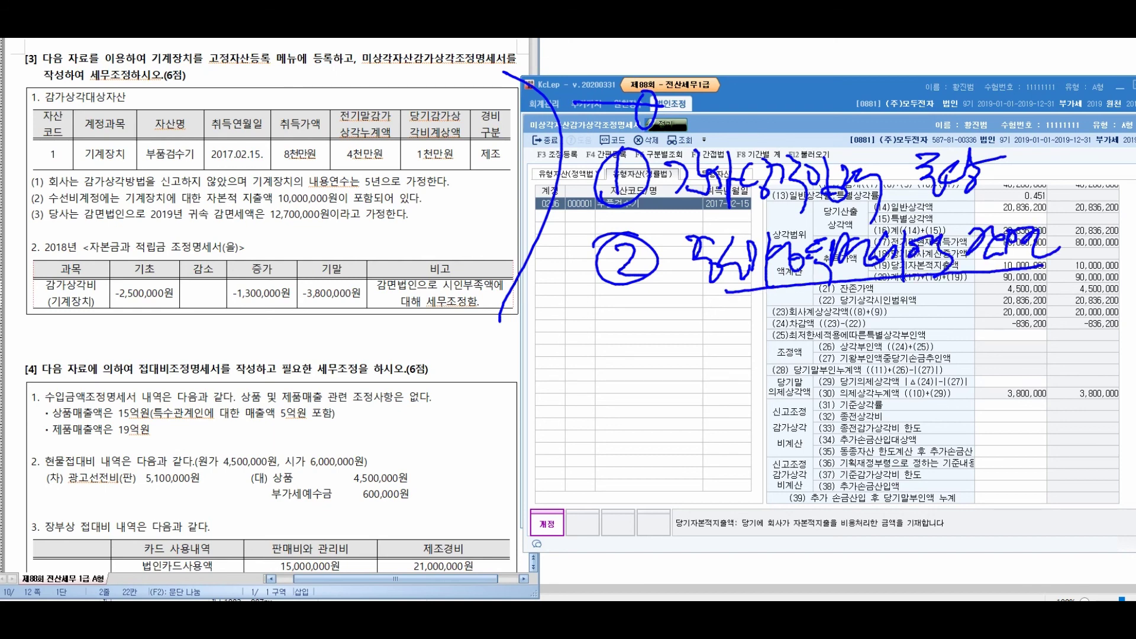
{"action": "mouse_move", "coordinate": [686, 313]}
{"action": "left_mouse_down"}
{"action": "mouse_move", "coordinate": [703, 376]}
{"action": "mouse_move", "coordinate": [763, 331]}
{"action": "mouse_move", "coordinate": [799, 379]}
{"action": "mouse_move", "coordinate": [929, 332]}
{"action": "mouse_move", "coordinate": [1083, 320]}
{"action": "left_mouse_up"}
{"action": "mouse_move", "coordinate": [614, 435]}
{"action": "left_mouse_down"}
{"action": "mouse_move", "coordinate": [628, 470]}
{"action": "mouse_move", "coordinate": [736, 453]}
{"action": "mouse_move", "coordinate": [769, 476]}
{"action": "mouse_move", "coordinate": [997, 414]}
{"action": "mouse_move", "coordinate": [1026, 444]}
{"action": "mouse_move", "coordinate": [1086, 444]}
{"action": "mouse_move", "coordinate": [1100, 456]}
{"action": "left_mouse_up"}
{"action": "mouse_move", "coordinate": [911, 485]}
{"action": "left_mouse_down"}
{"action": "mouse_move", "coordinate": [958, 494]}
{"action": "mouse_move", "coordinate": [1029, 476]}
{"action": "left_mouse_up"}
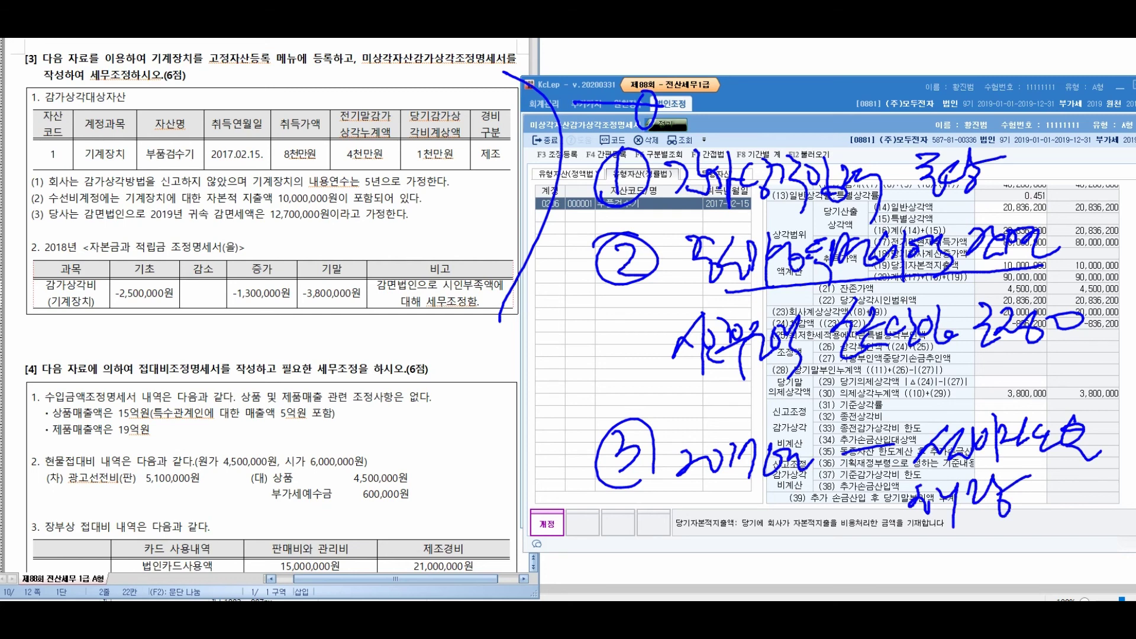